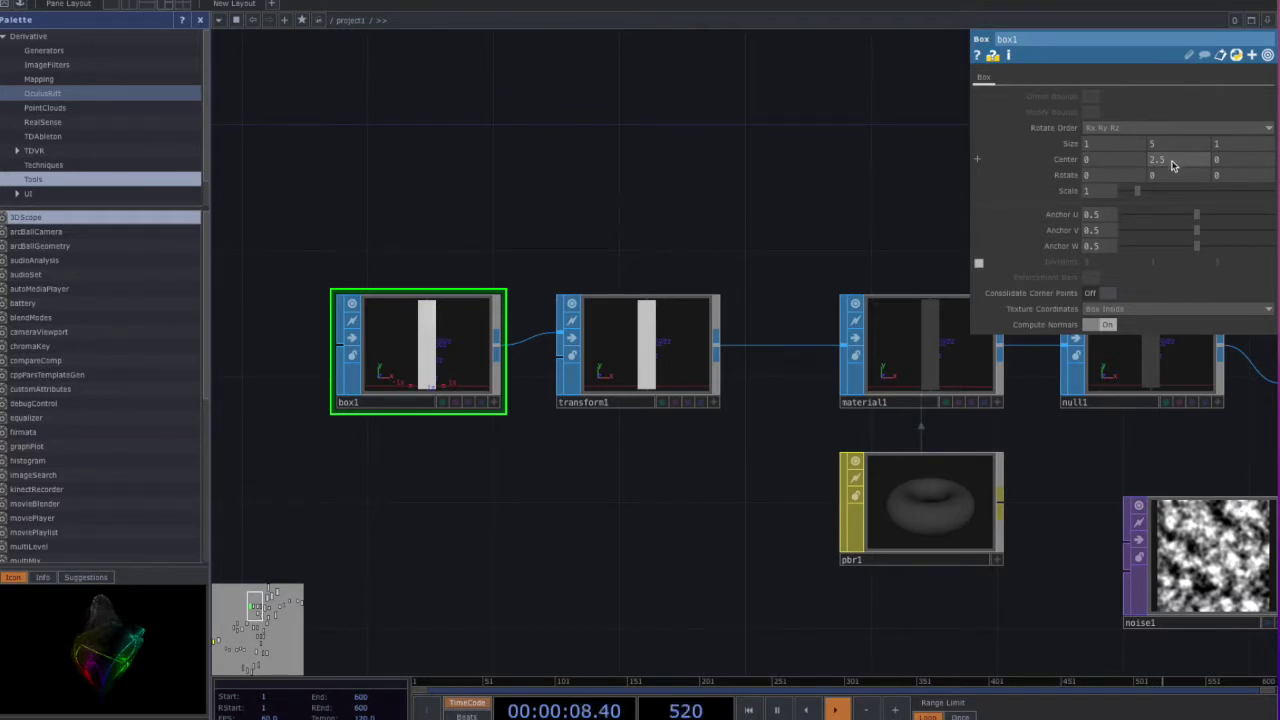
Step: Inspect the settings of the transform1, material1 and pbr1 operators that shape and shade the box
{"action": "left_click", "coordinate": [650, 380]}
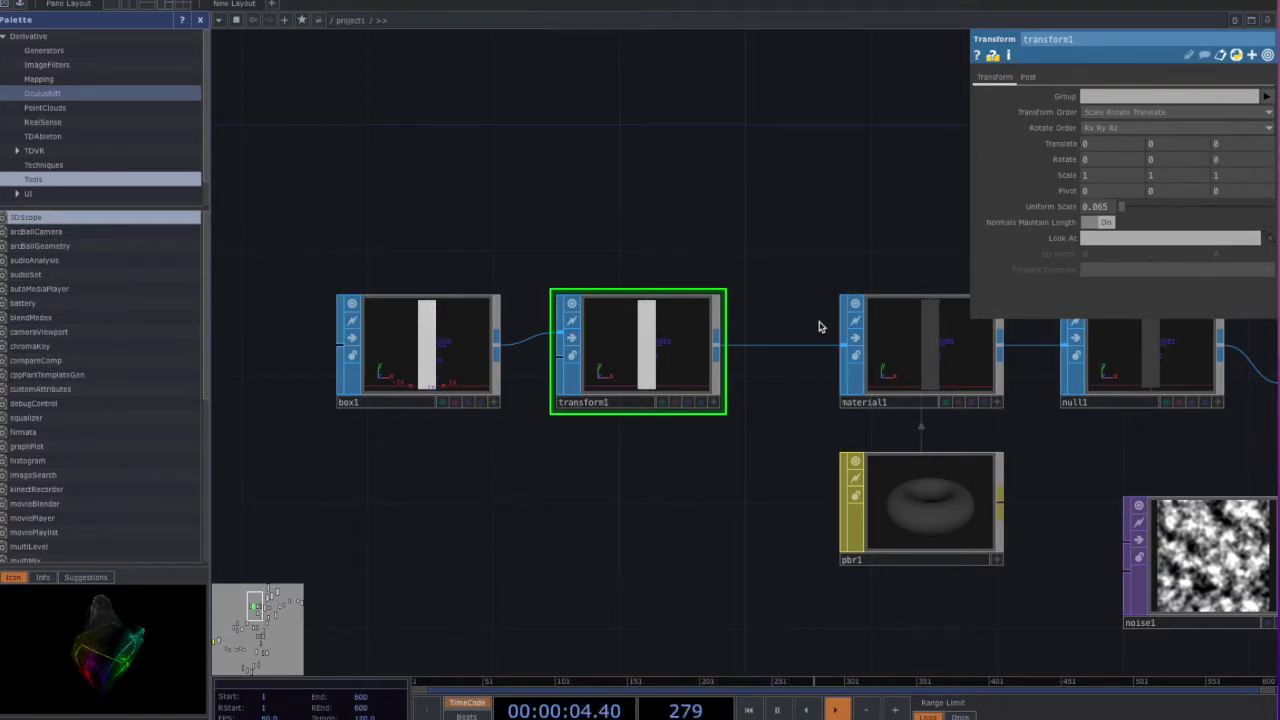
{"action": "left_click_drag", "start_coordinate": [648, 480], "coordinate": [420, 473]}
{"action": "left_click", "coordinate": [678, 358]}
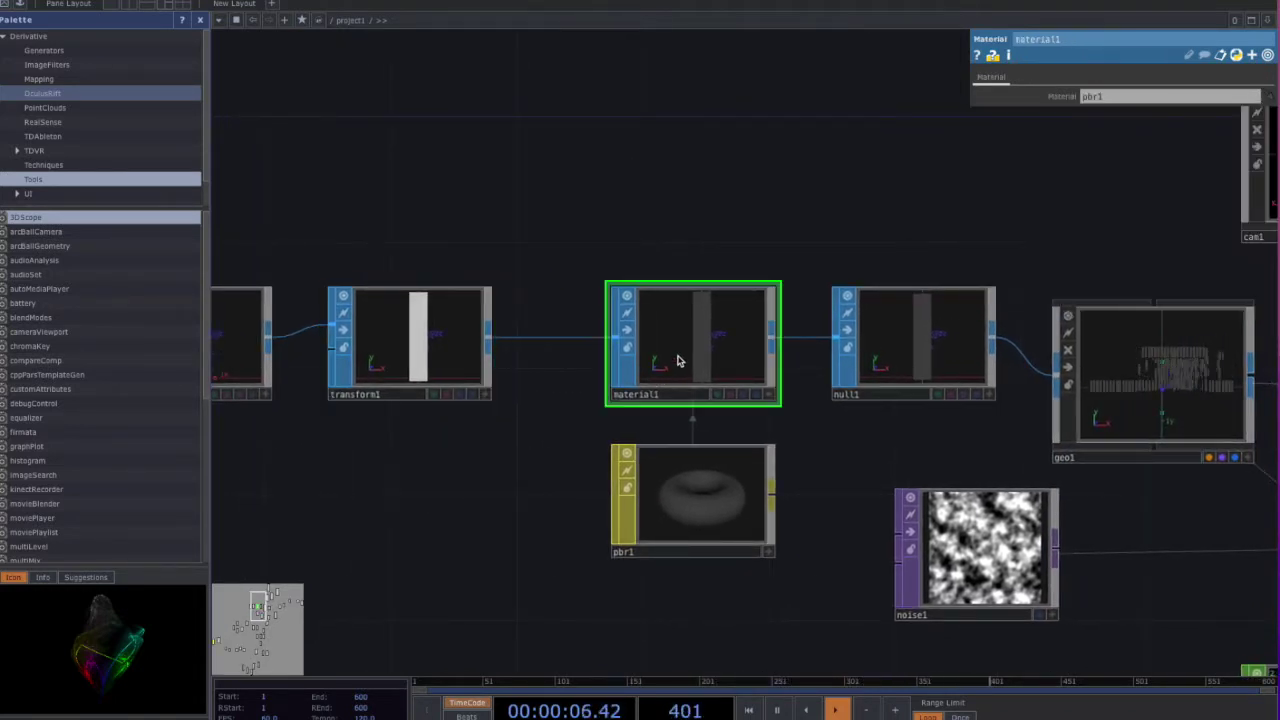
{"action": "left_click", "coordinate": [720, 495]}
{"action": "left_click_drag", "start_coordinate": [790, 491], "coordinate": [699, 499]}
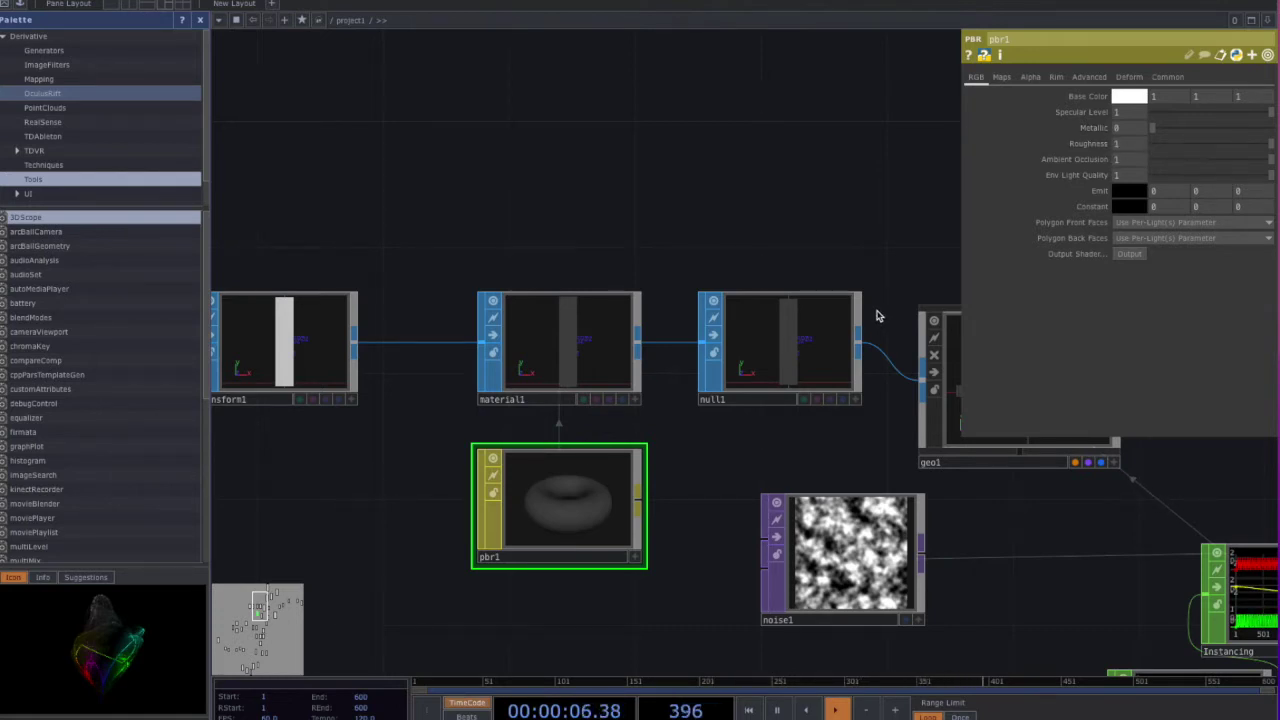
Step: Examine null1, the instancing settings of geo1, and the render1 operator it feeds
{"action": "left_click_drag", "start_coordinate": [784, 475], "coordinate": [520, 462]}
{"action": "left_click", "coordinate": [580, 357]}
{"action": "left_click", "coordinate": [686, 422]}
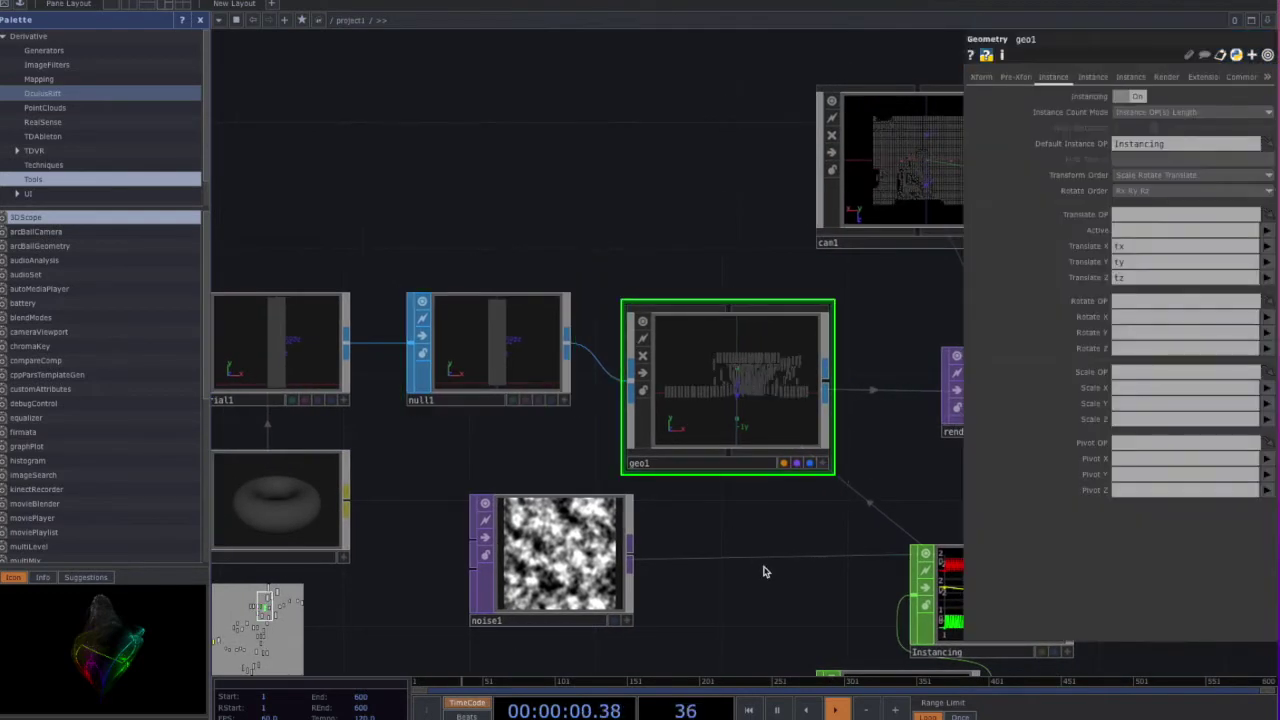
{"action": "left_click_drag", "start_coordinate": [932, 460], "coordinate": [660, 477]}
{"action": "left_click", "coordinate": [755, 395]}
Step: Check the parameters of null2 above the camera and of the environment1 light
{"action": "left_click_drag", "start_coordinate": [766, 323], "coordinate": [669, 403]}
{"action": "left_click_drag", "start_coordinate": [829, 420], "coordinate": [822, 632]}
{"action": "left_click", "coordinate": [657, 271]}
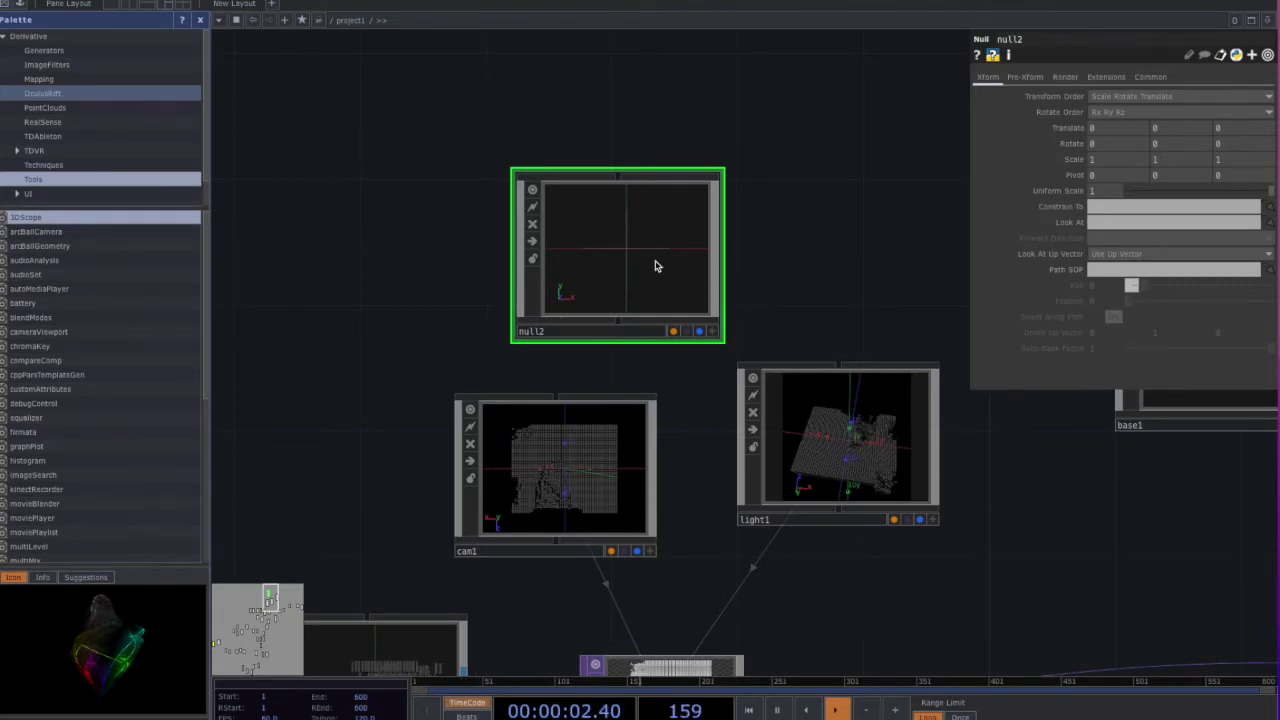
{"action": "scroll", "coordinate": [672, 365], "scroll_direction": "down", "scroll_amount": 2}
{"action": "left_click_drag", "start_coordinate": [760, 498], "coordinate": [696, 265]}
{"action": "left_click", "coordinate": [934, 537]}
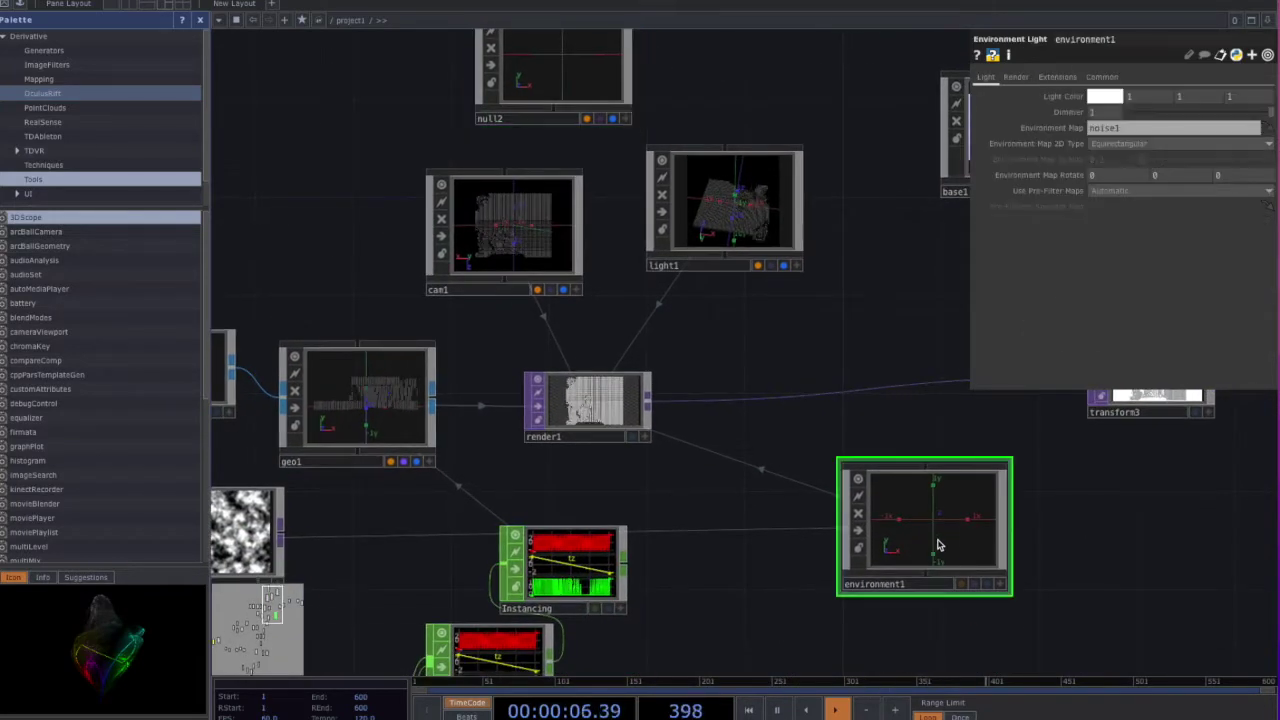
Step: Move the noise1 operator beside the environment1 light that uses it as environment map
{"action": "left_click_drag", "start_coordinate": [722, 581], "coordinate": [712, 483]}
{"action": "left_click_drag", "start_coordinate": [265, 435], "coordinate": [730, 484]}
{"action": "left_click_drag", "start_coordinate": [683, 525], "coordinate": [706, 548]}
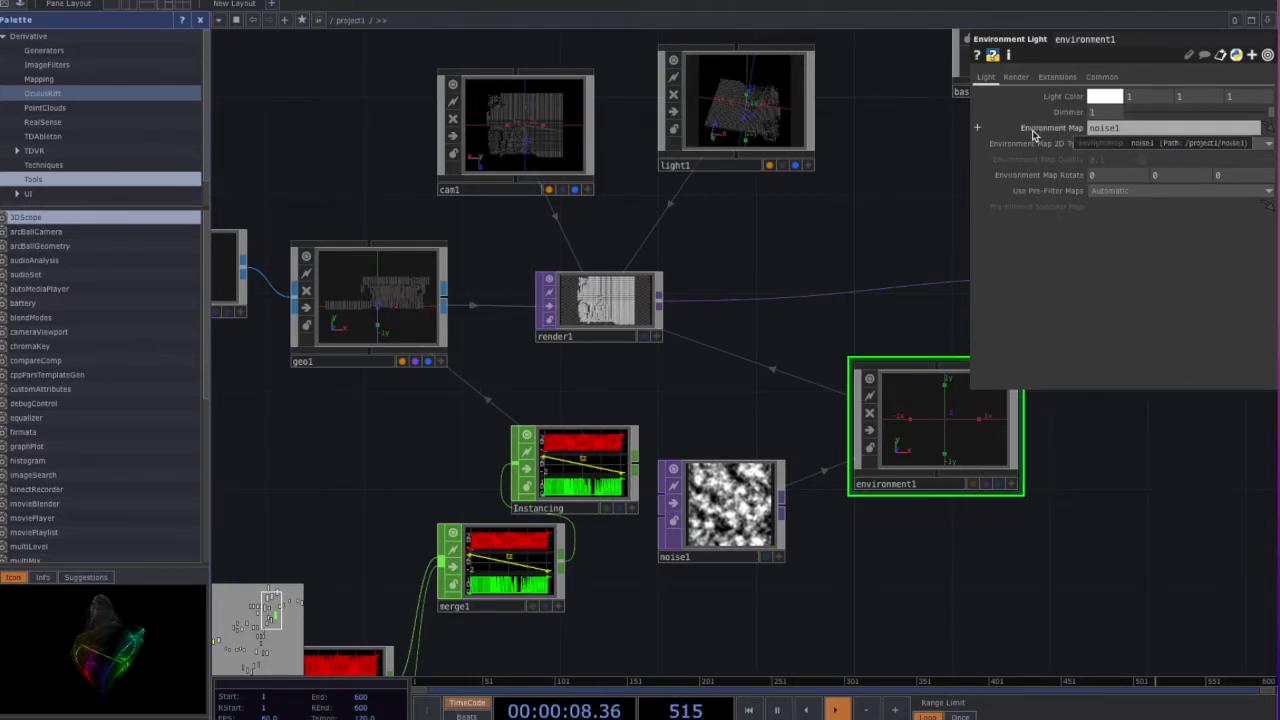
Step: Examine the size, rows and columns of grid1, which supplies the instance positions
{"action": "left_click_drag", "start_coordinate": [1104, 467], "coordinate": [715, 514]}
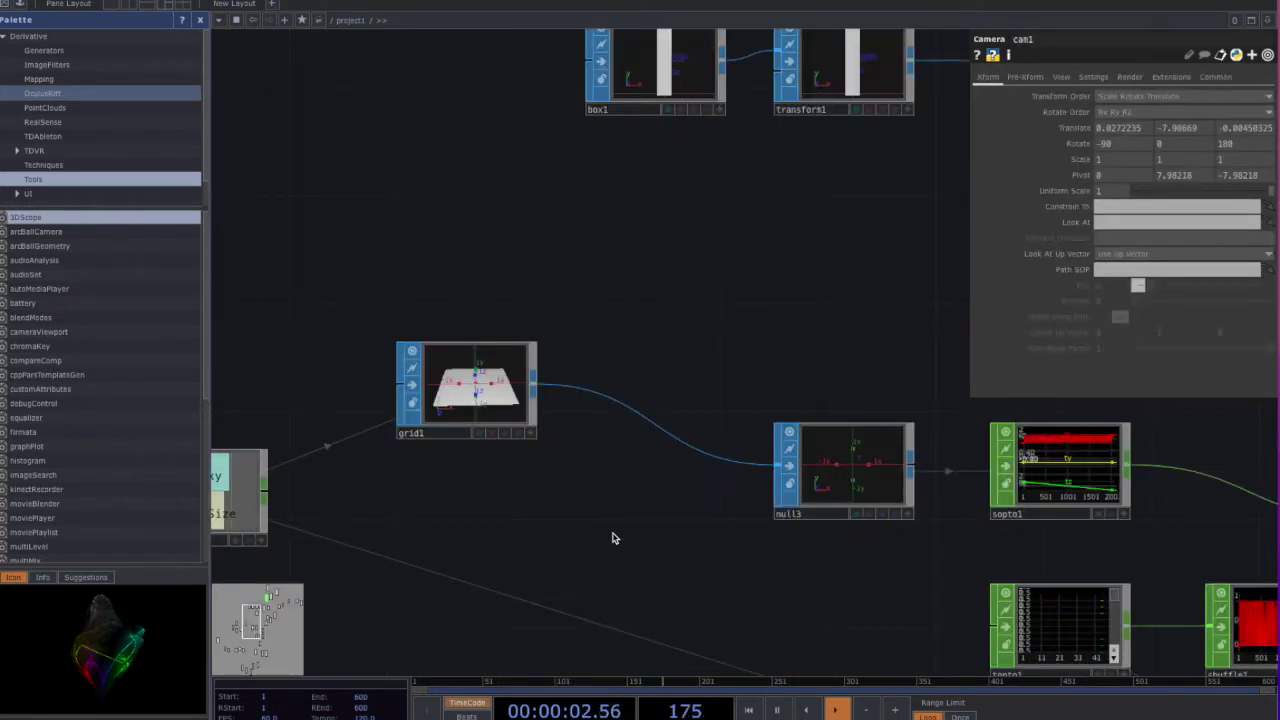
{"action": "middle_click_drag", "start_coordinate": [561, 506], "coordinate": [522, 498]}
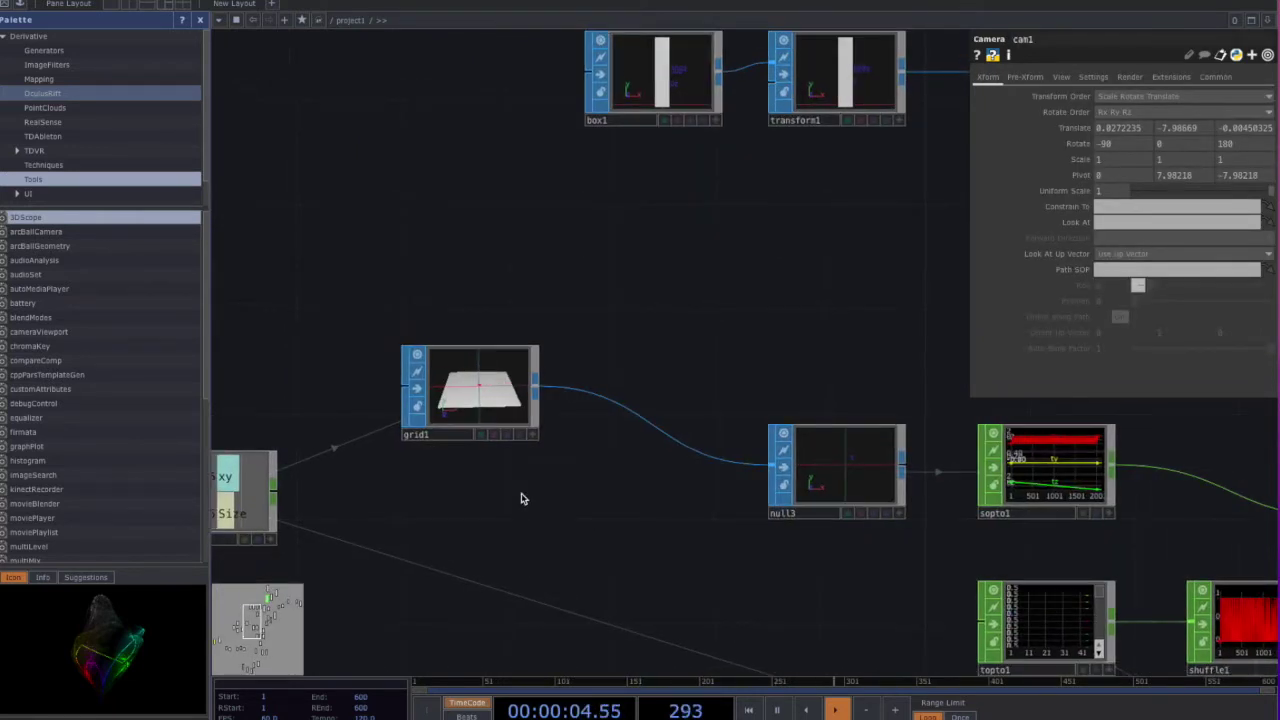
{"action": "left_click_drag", "start_coordinate": [487, 504], "coordinate": [454, 506]}
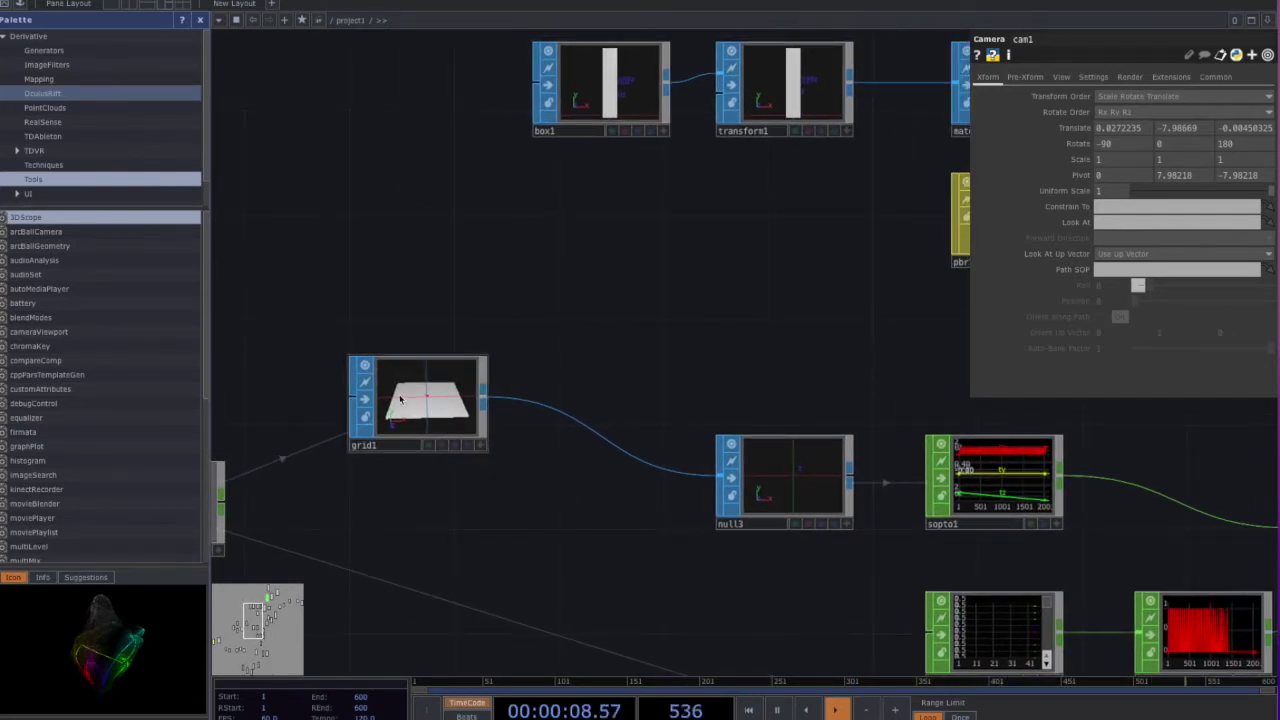
{"action": "left_click", "coordinate": [463, 444]}
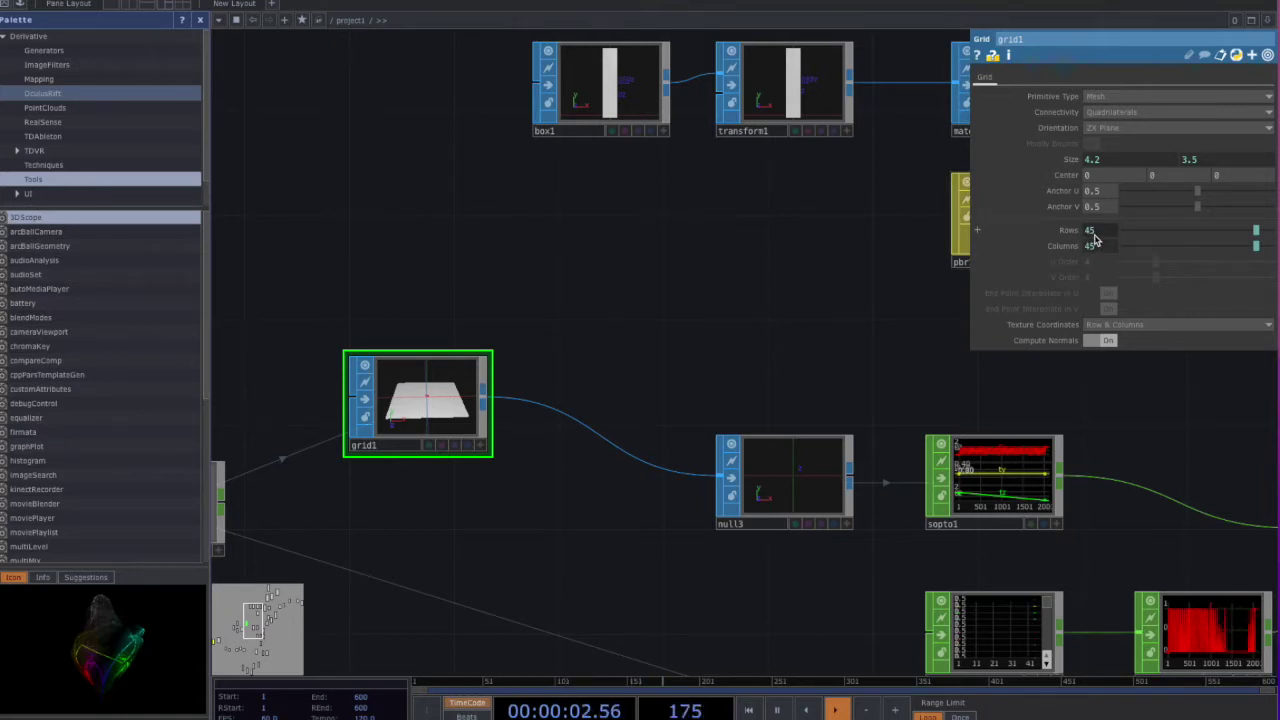
{"action": "left_click_drag", "start_coordinate": [890, 389], "coordinate": [762, 403]}
{"action": "left_click_drag", "start_coordinate": [634, 326], "coordinate": [574, 317]}
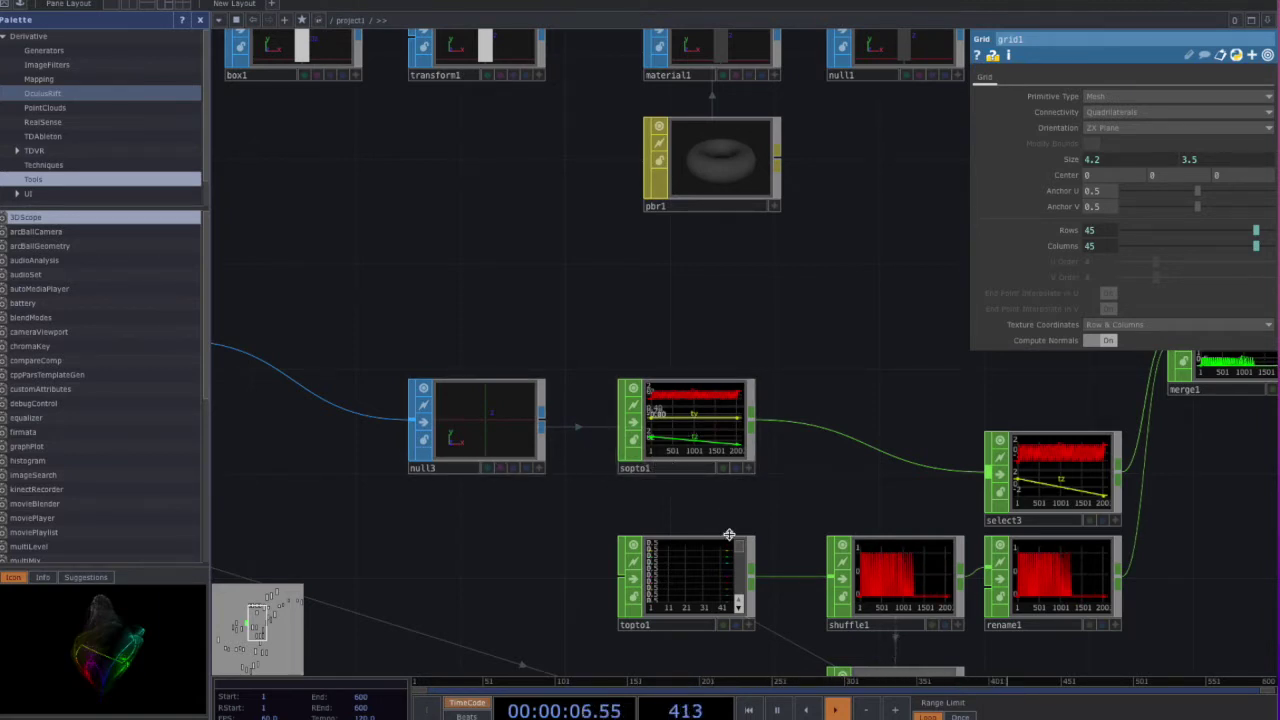
Step: Inspect the SOP to CHOP settings of sopto1 and the instance translate channels of geo1
{"action": "left_click", "coordinate": [712, 452]}
{"action": "left_click_drag", "start_coordinate": [724, 487], "coordinate": [493, 512]}
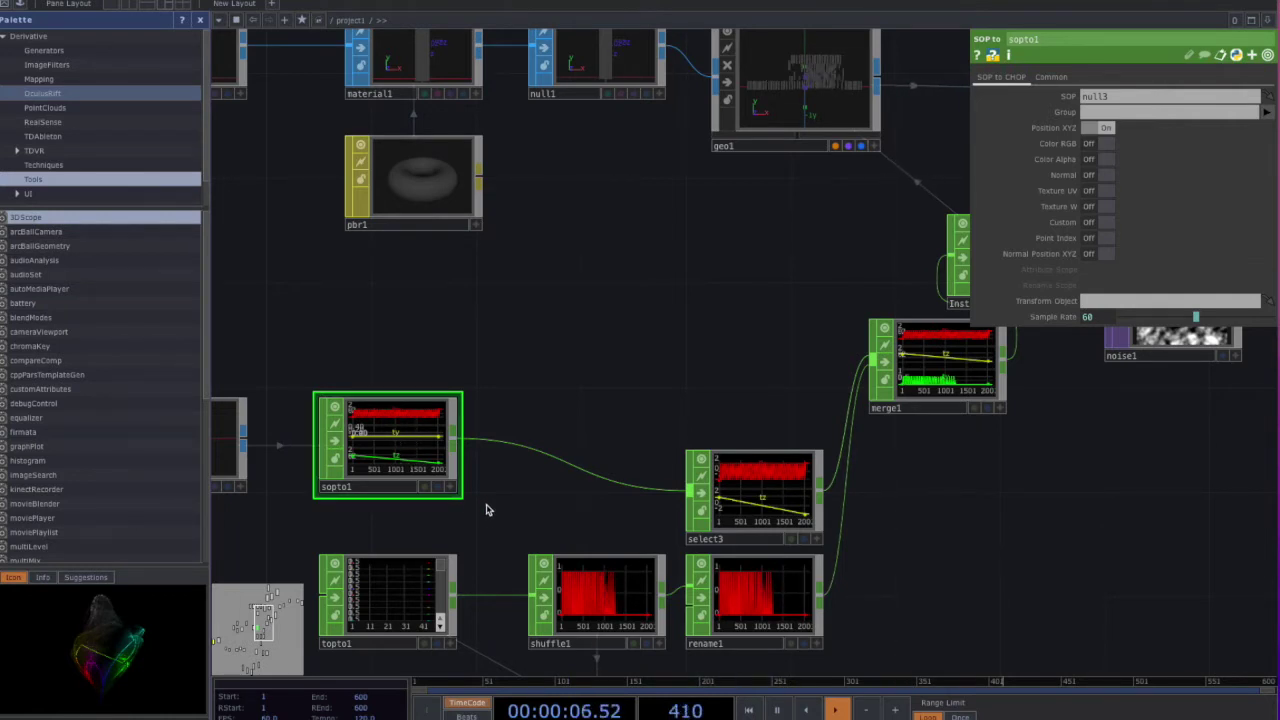
{"action": "left_click_drag", "start_coordinate": [453, 498], "coordinate": [401, 500]}
{"action": "left_click", "coordinate": [893, 262]}
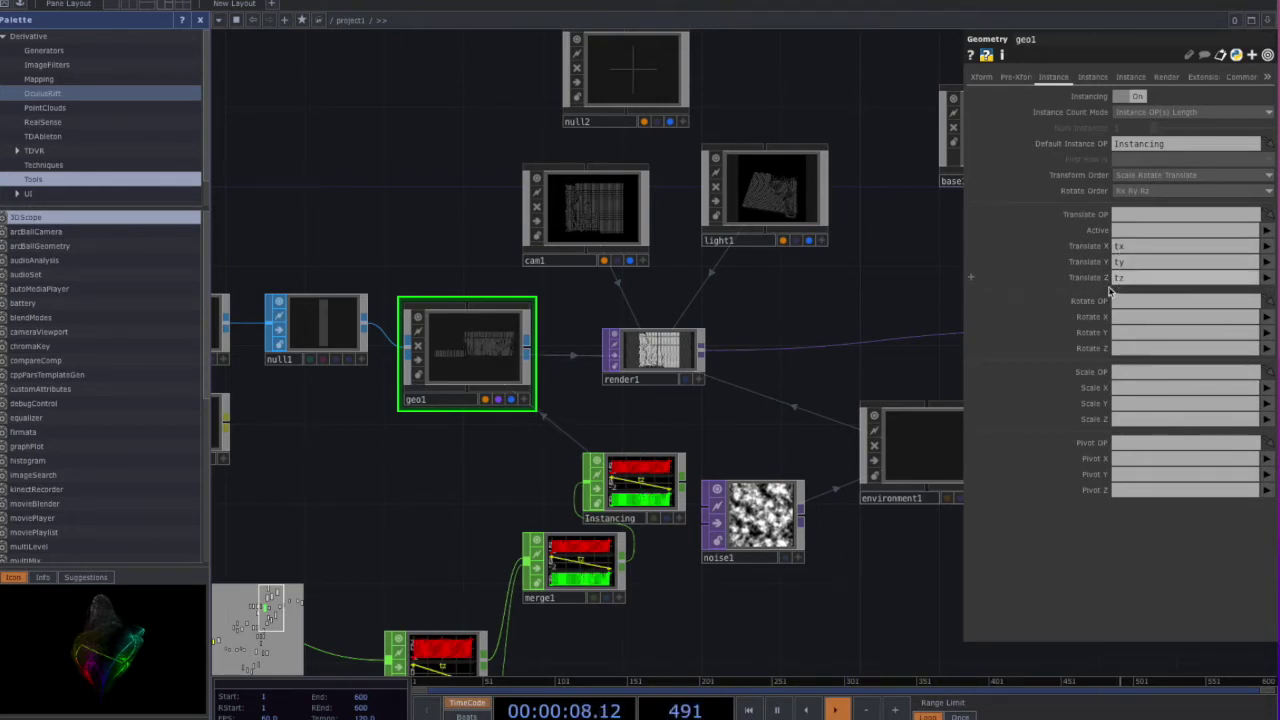
Step: Trace the webcam chain from videodevin1 through the background cutout component to null5
{"action": "left_click_drag", "start_coordinate": [738, 417], "coordinate": [753, 408]}
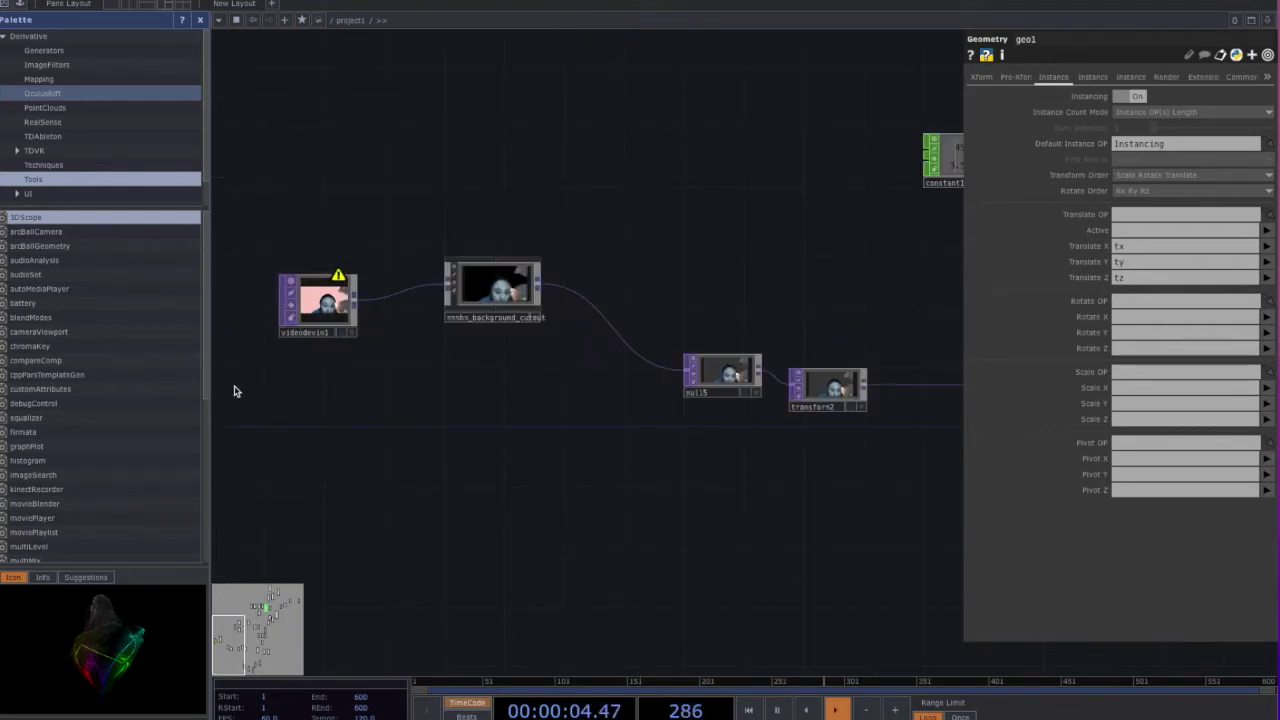
{"action": "left_click_drag", "start_coordinate": [390, 408], "coordinate": [395, 430]}
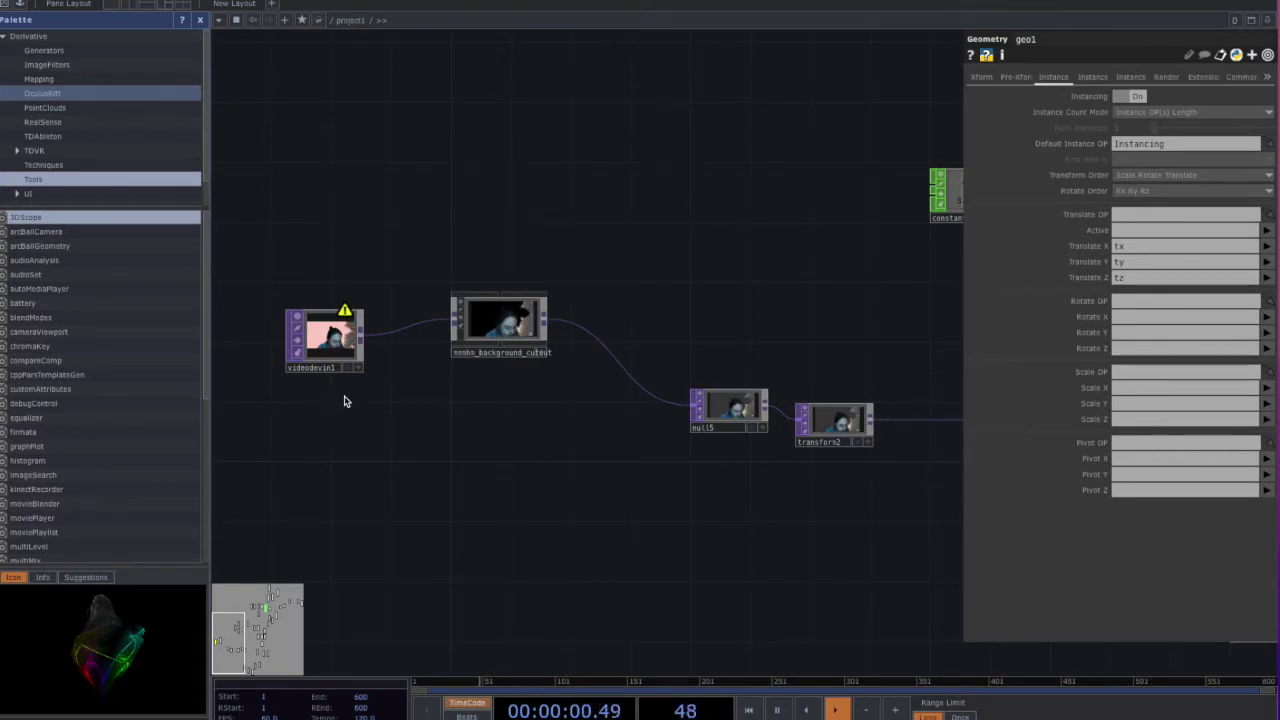
{"action": "left_click_drag", "start_coordinate": [323, 414], "coordinate": [326, 426]}
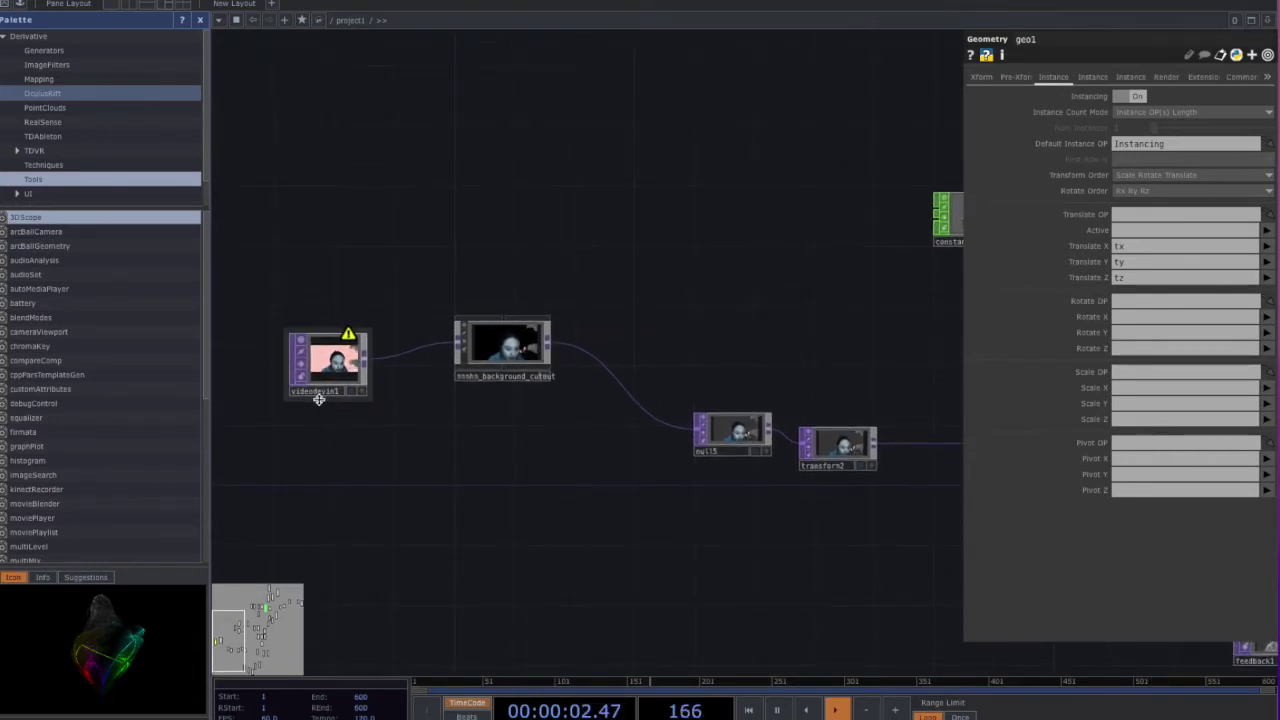
{"action": "left_click_drag", "start_coordinate": [460, 412], "coordinate": [415, 419]}
{"action": "middle_click_drag", "start_coordinate": [449, 396], "coordinate": [419, 398]}
{"action": "scroll", "coordinate": [418, 401], "scroll_direction": "up", "scroll_amount": 2}
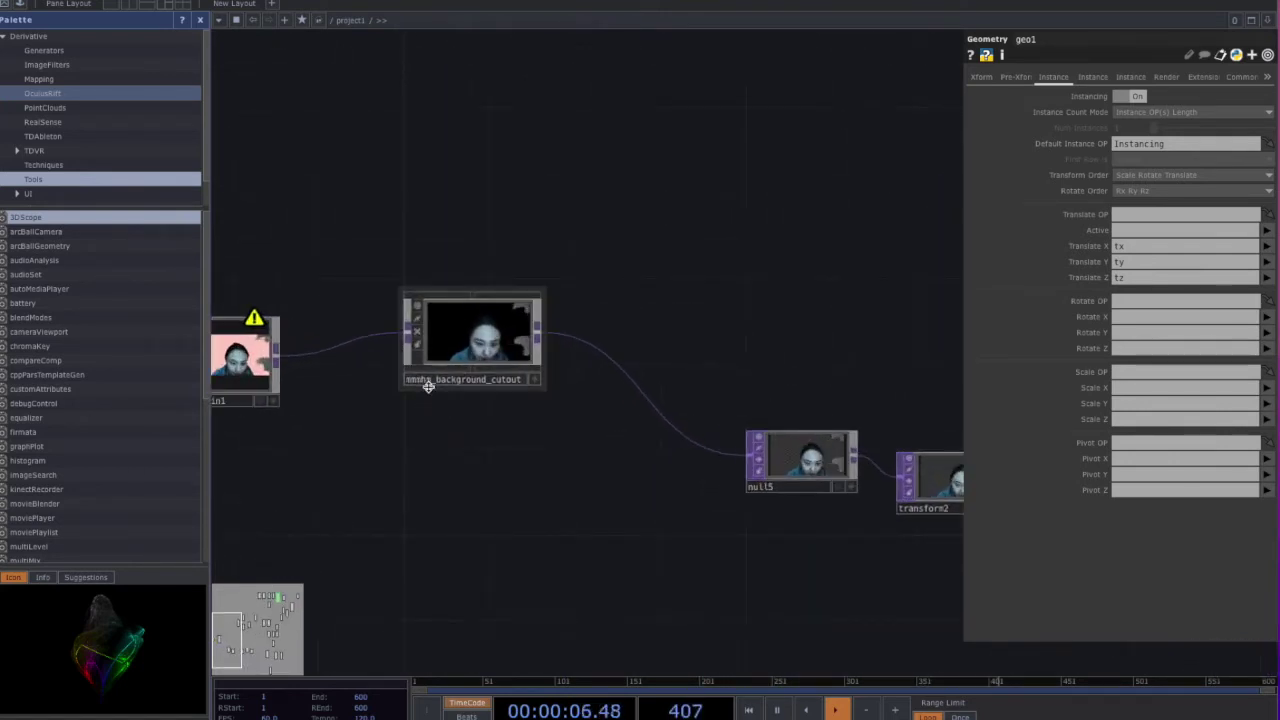
{"action": "left_click_drag", "start_coordinate": [506, 459], "coordinate": [378, 428]}
{"action": "left_click_drag", "start_coordinate": [526, 518], "coordinate": [481, 483]}
{"action": "scroll", "coordinate": [526, 484], "scroll_direction": "up", "scroll_amount": 2}
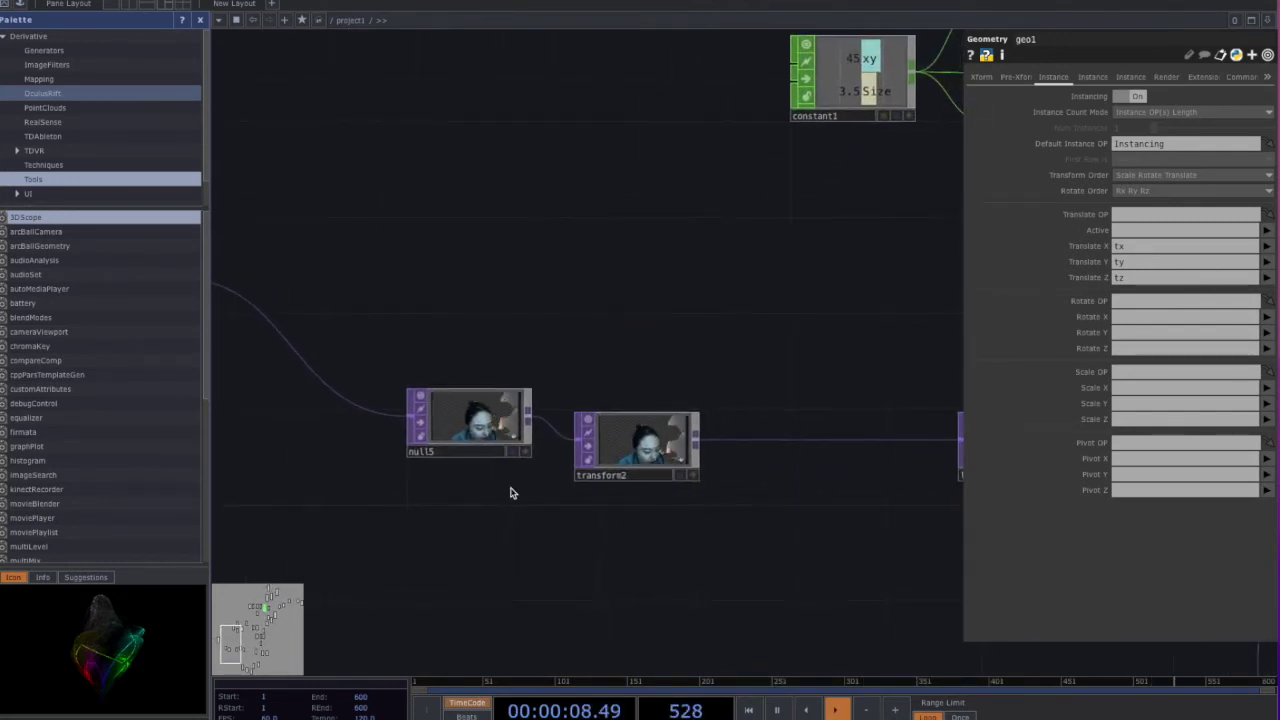
Step: Inspect the null5 and transform2 operators in the webcam chain
{"action": "left_click_drag", "start_coordinate": [438, 492], "coordinate": [368, 480]}
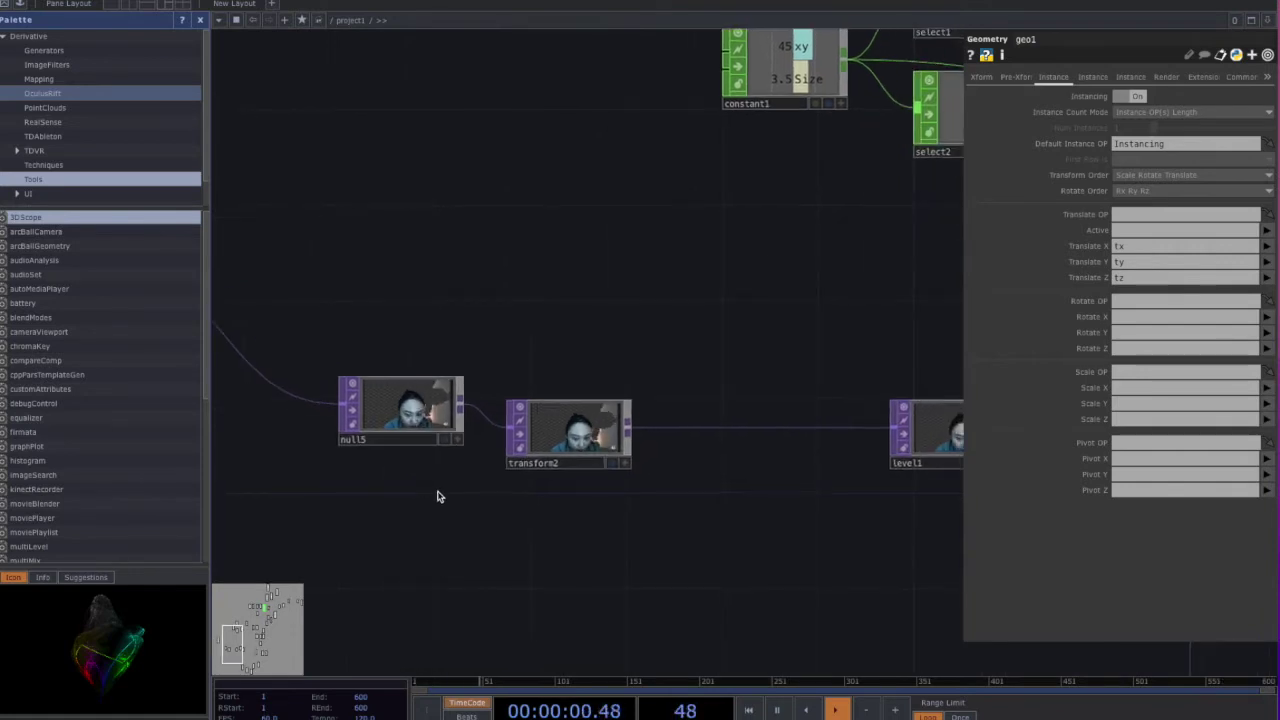
{"action": "left_click_drag", "start_coordinate": [634, 514], "coordinate": [560, 505]}
{"action": "left_click", "coordinate": [446, 438]}
{"action": "left_click", "coordinate": [515, 453]}
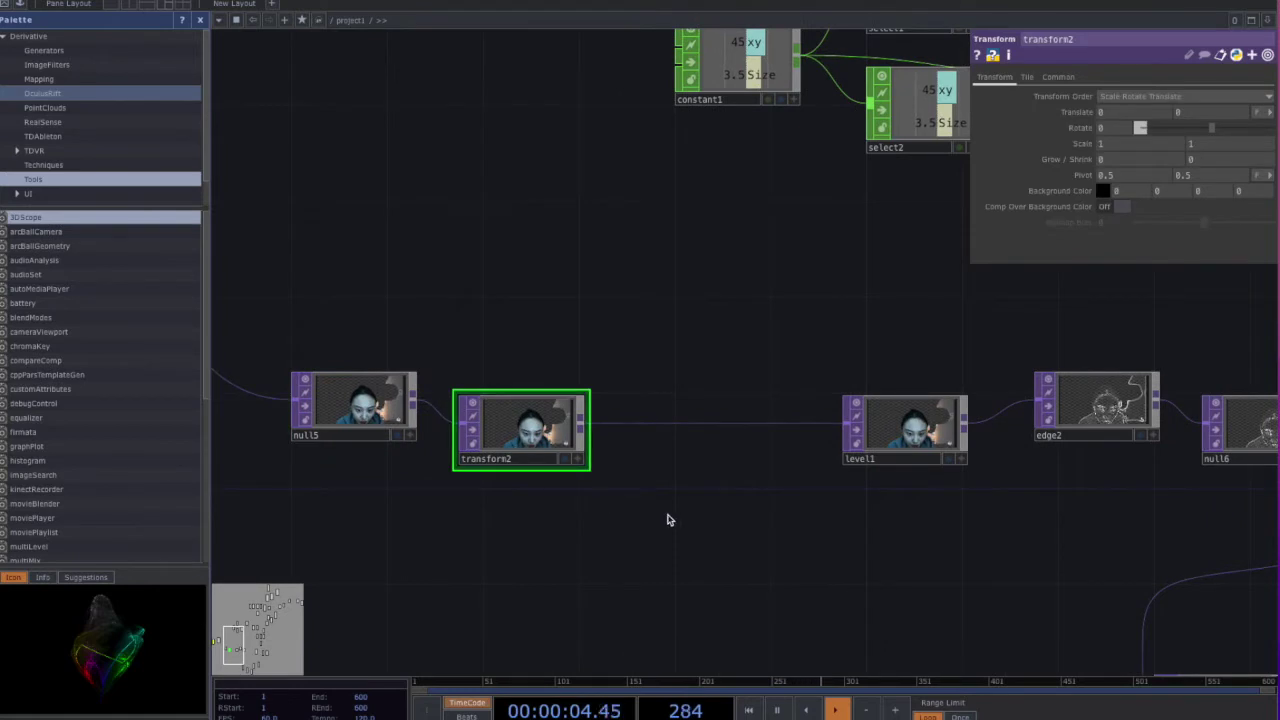
{"action": "left_click_drag", "start_coordinate": [666, 517], "coordinate": [609, 517]}
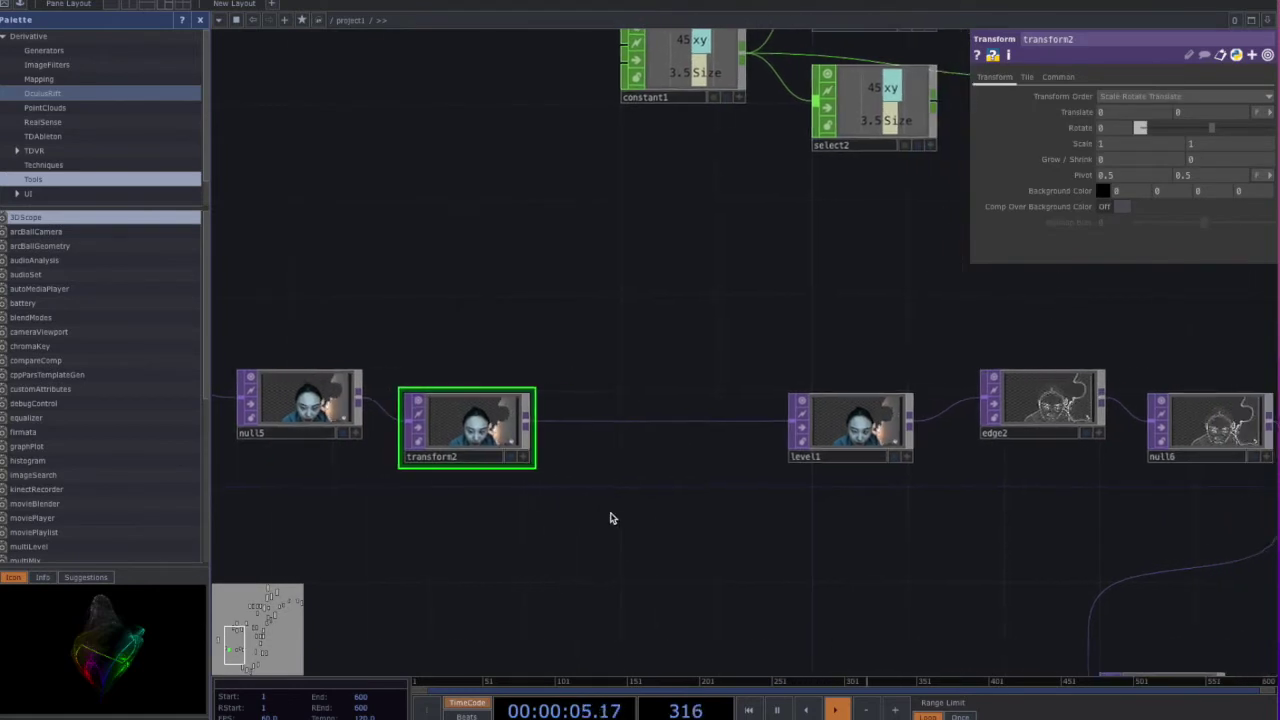
Step: Check the settings of level1 and of the edge detection operator edge2
{"action": "left_click", "coordinate": [840, 438]}
{"action": "left_click_drag", "start_coordinate": [804, 565], "coordinate": [577, 587]}
{"action": "left_click_drag", "start_coordinate": [794, 501], "coordinate": [750, 530]}
{"action": "left_click", "coordinate": [782, 449]}
{"action": "scroll", "coordinate": [750, 530], "scroll_direction": "right", "scroll_amount": 3}
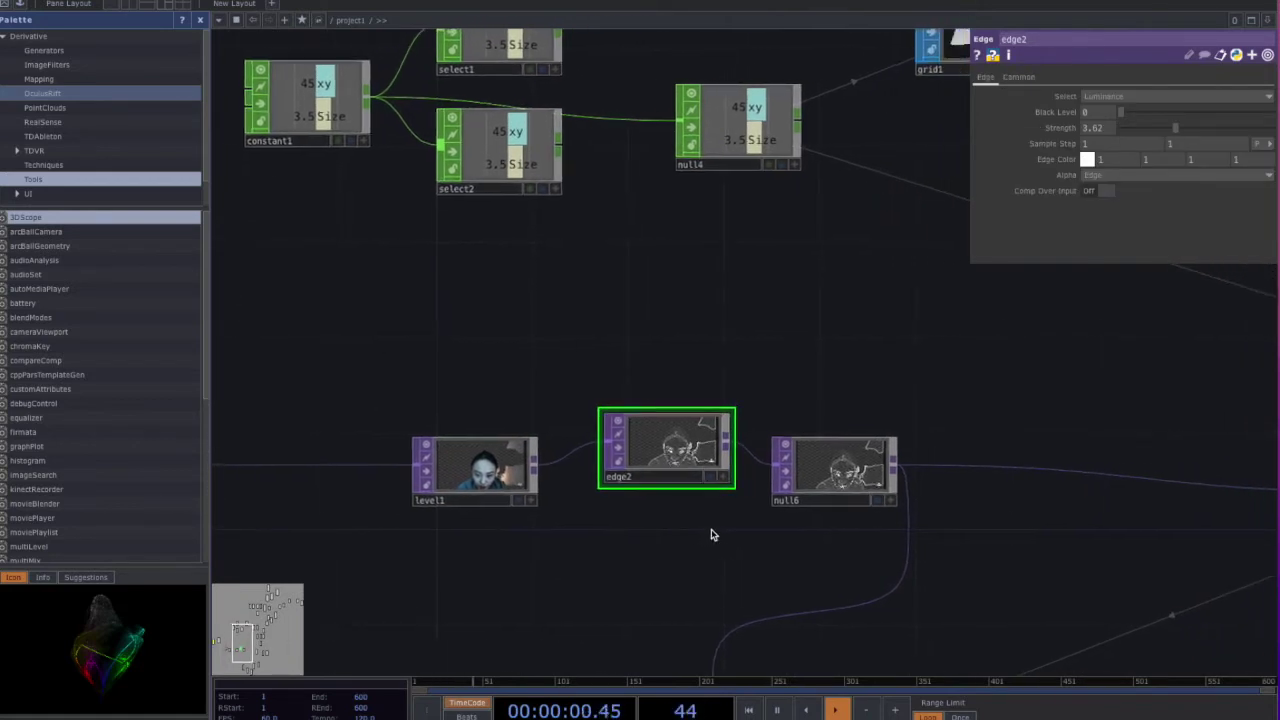
Step: Follow the edge image through null6 into the feedback loop and examine the target of feedback1
{"action": "middle_click_drag", "start_coordinate": [645, 514], "coordinate": [737, 505]}
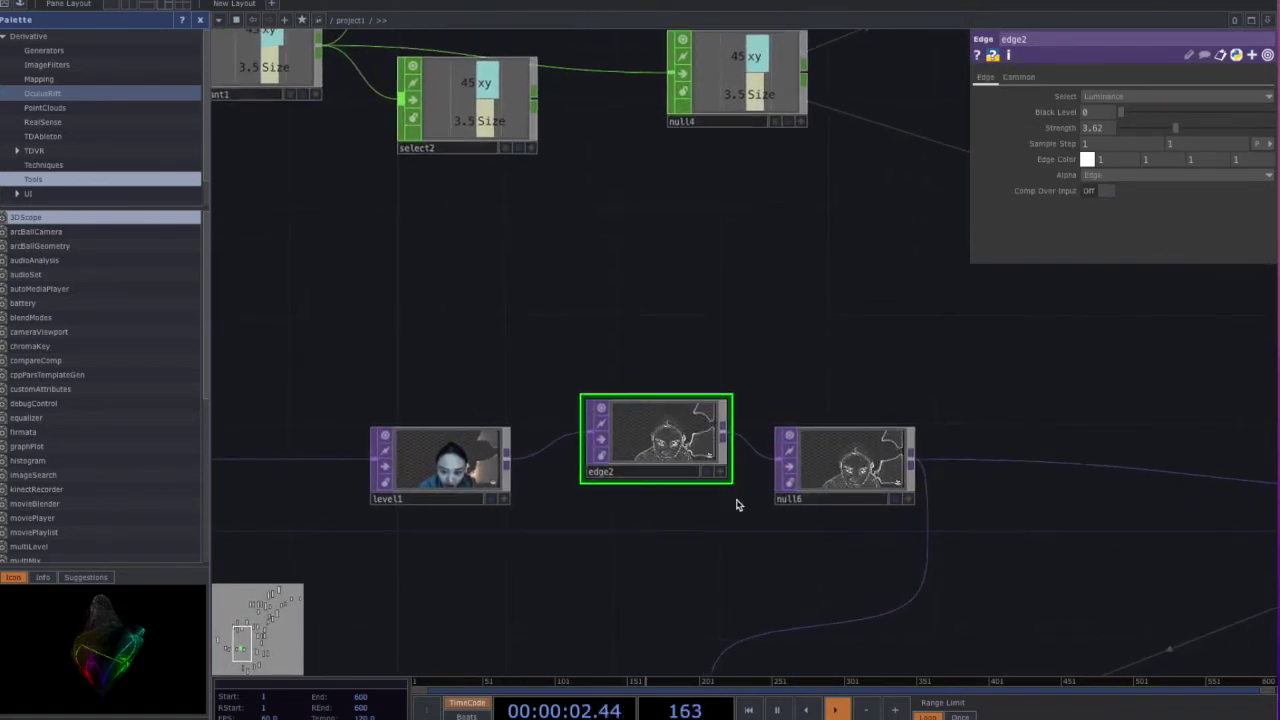
{"action": "left_click_drag", "start_coordinate": [695, 525], "coordinate": [679, 520]}
{"action": "scroll", "coordinate": [677, 520], "scroll_direction": "right", "scroll_amount": 5}
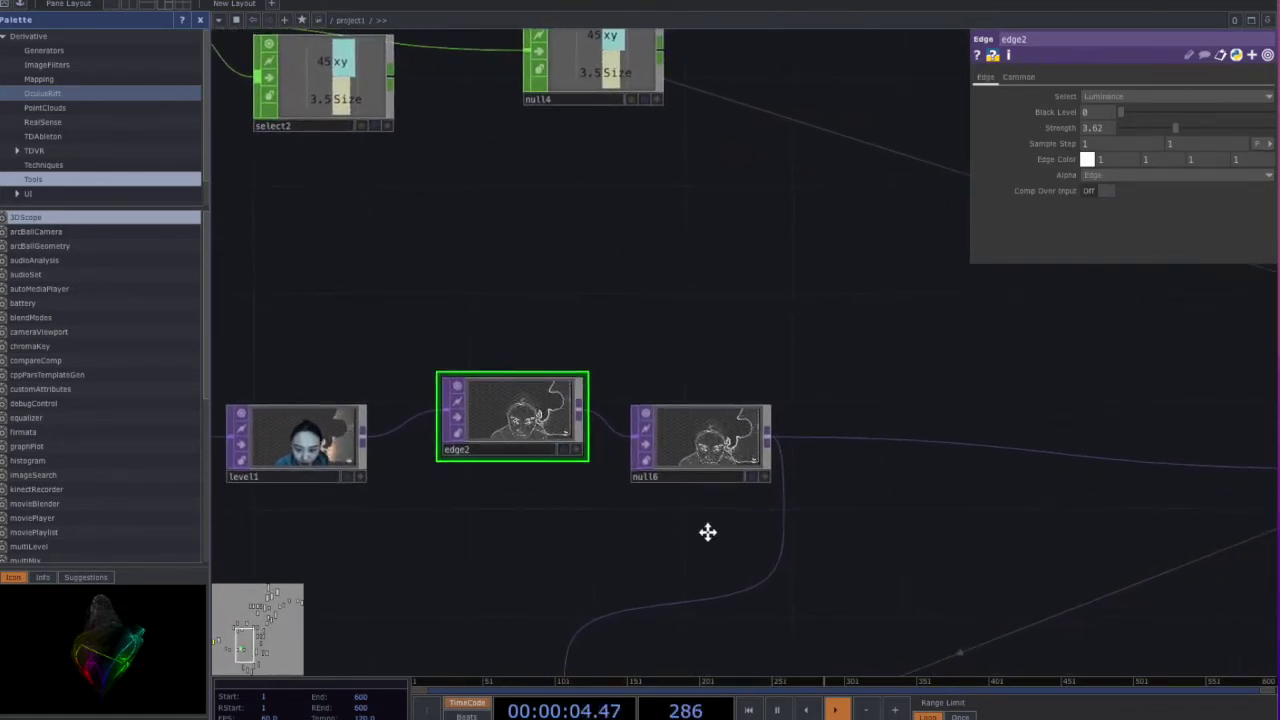
{"action": "left_click", "coordinate": [617, 425]}
{"action": "left_click_drag", "start_coordinate": [819, 453], "coordinate": [814, 449]}
{"action": "double_click", "coordinate": [814, 449]}
{"action": "left_click", "coordinate": [560, 257]}
{"action": "middle_click_drag", "start_coordinate": [706, 468], "coordinate": [714, 474]}
{"action": "left_click_drag", "start_coordinate": [699, 413], "coordinate": [646, 242]}
{"action": "left_click_drag", "start_coordinate": [696, 365], "coordinate": [674, 312]}
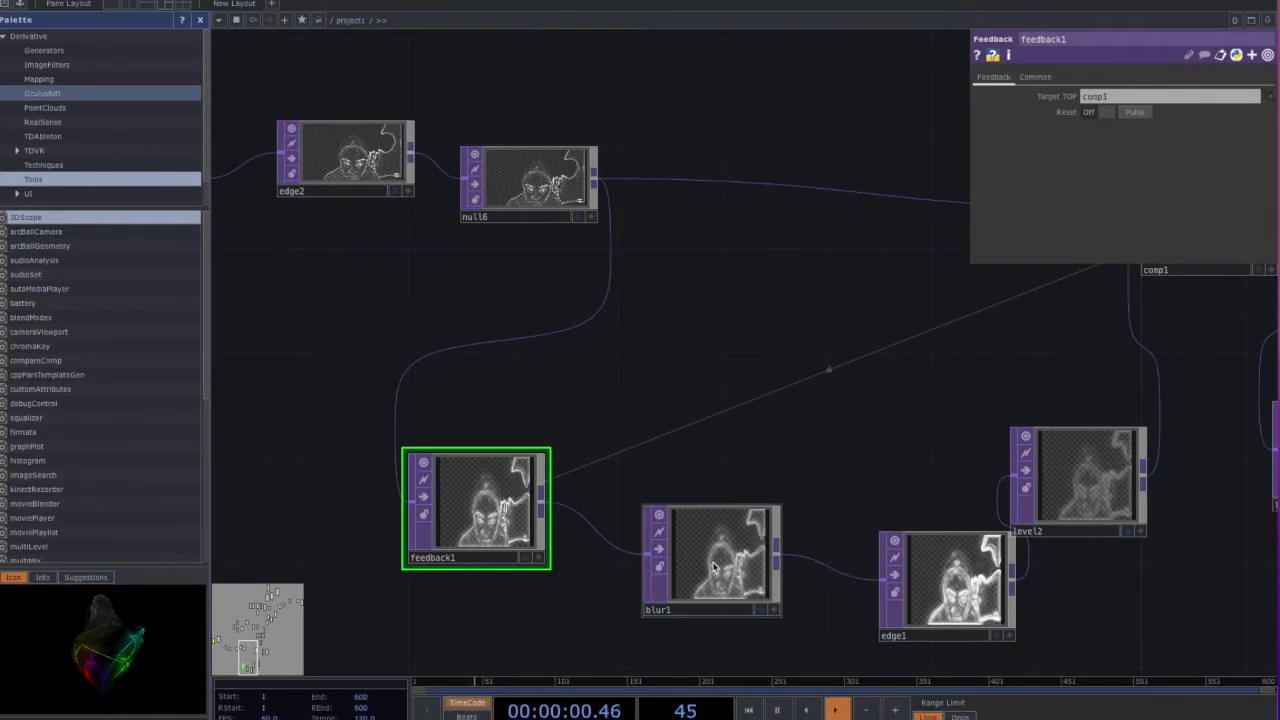
Step: Inspect edge1 and level2 in the feedback loop, and unlock level2, discarding its locked changes
{"action": "left_click_drag", "start_coordinate": [829, 444], "coordinate": [684, 463]}
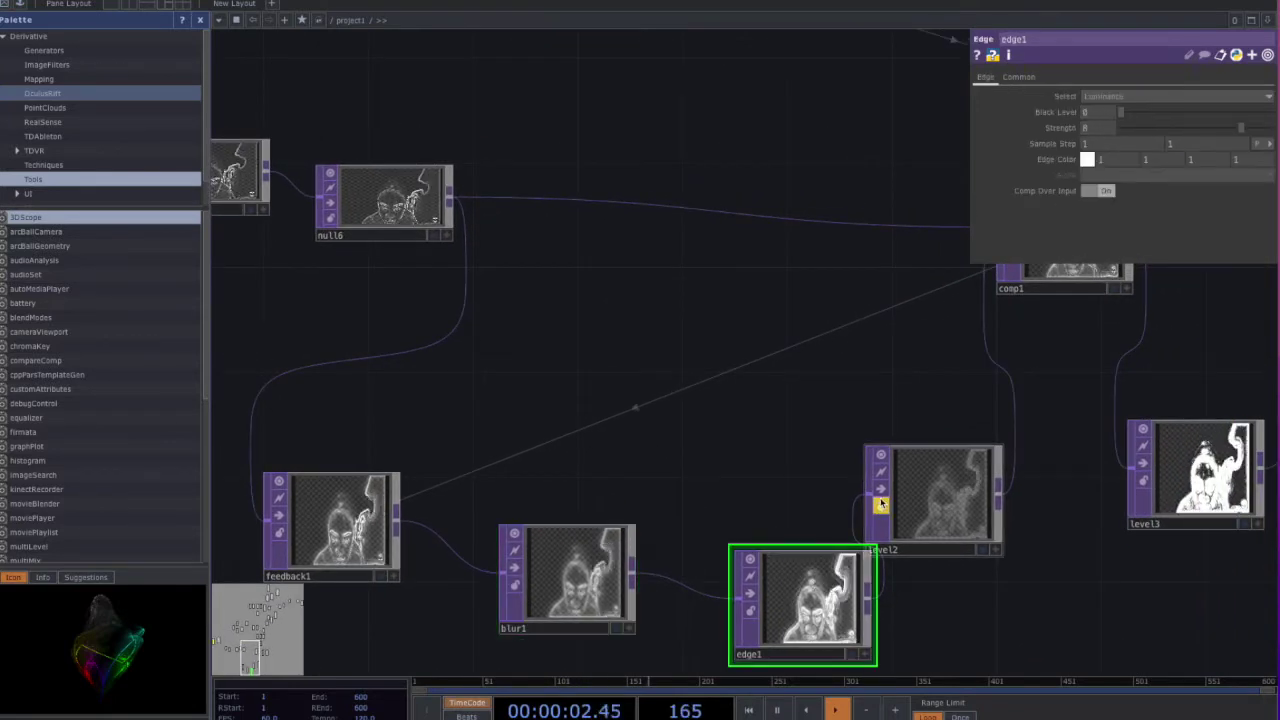
{"action": "left_click", "coordinate": [925, 492]}
{"action": "left_click", "coordinate": [881, 506]}
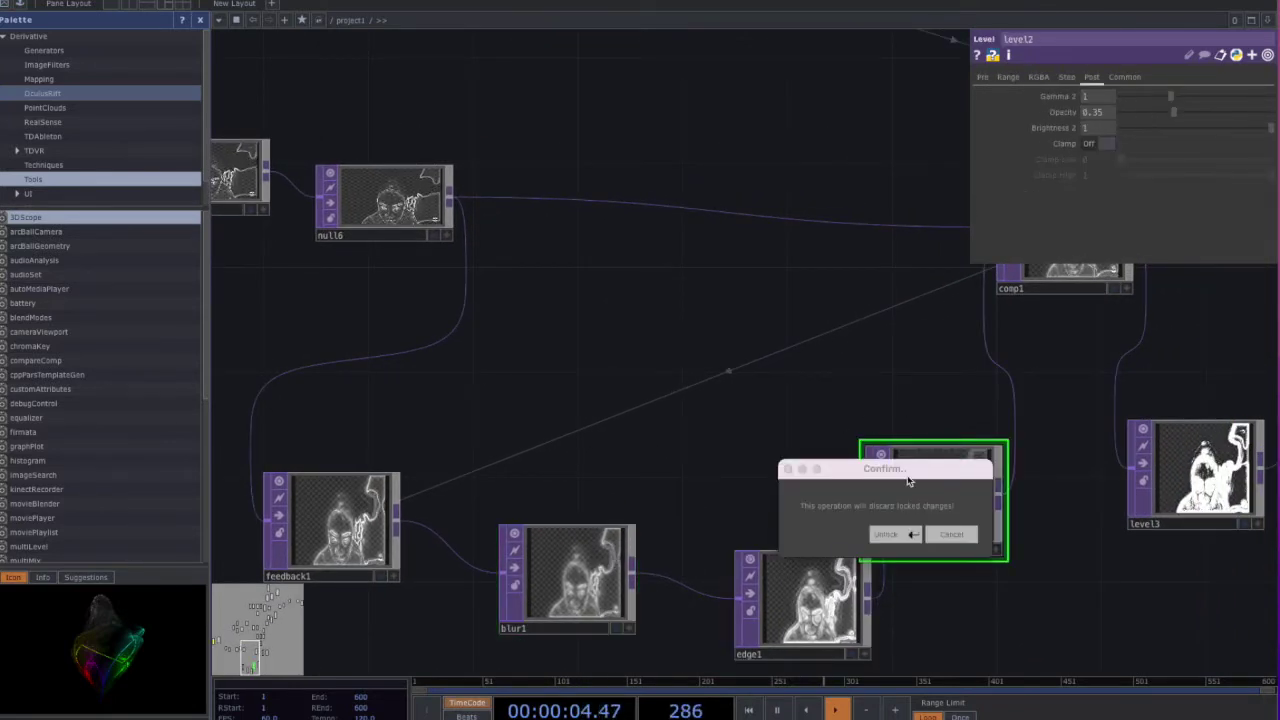
Step: Examine the common settings and inputs of comp1, which combines null6 and level2
{"action": "scroll", "coordinate": [884, 389], "scroll_direction": "right", "scroll_amount": 6}
{"action": "scroll", "coordinate": [884, 389], "scroll_direction": "up", "scroll_amount": 3}
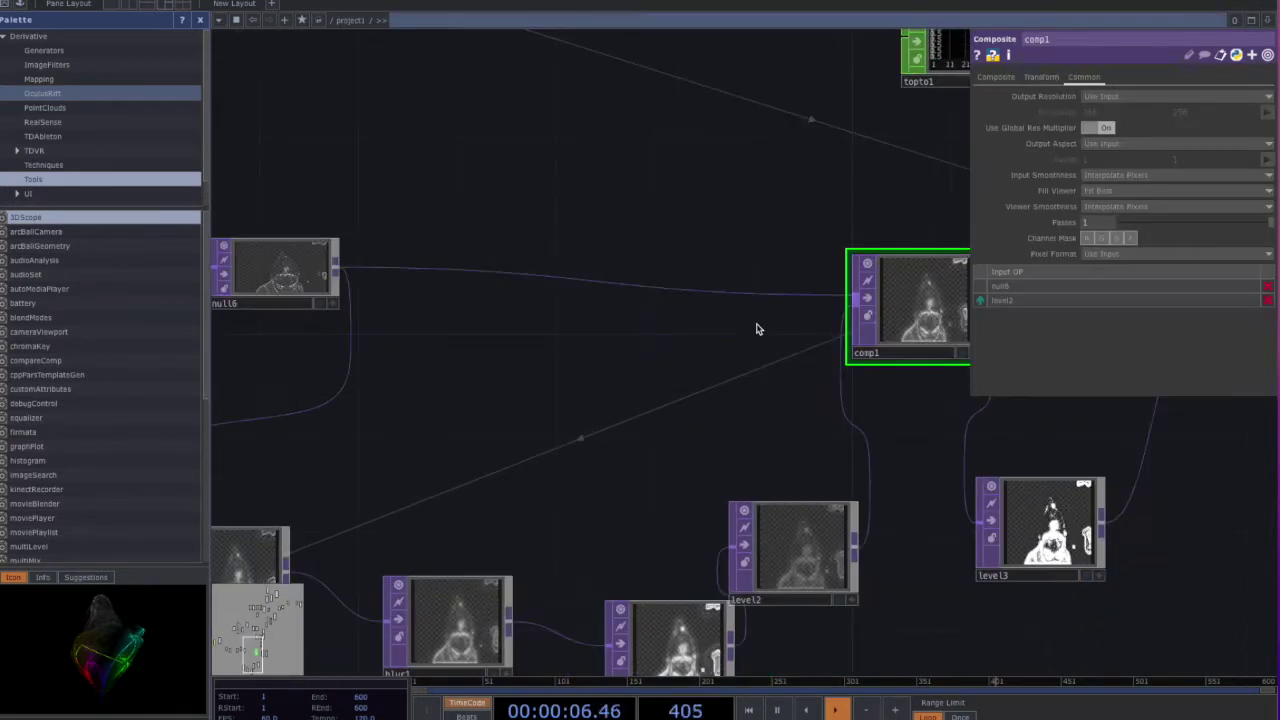
{"action": "scroll", "coordinate": [910, 416], "scroll_direction": "left", "scroll_amount": 5}
{"action": "scroll", "coordinate": [910, 416], "scroll_direction": "down", "scroll_amount": 2}
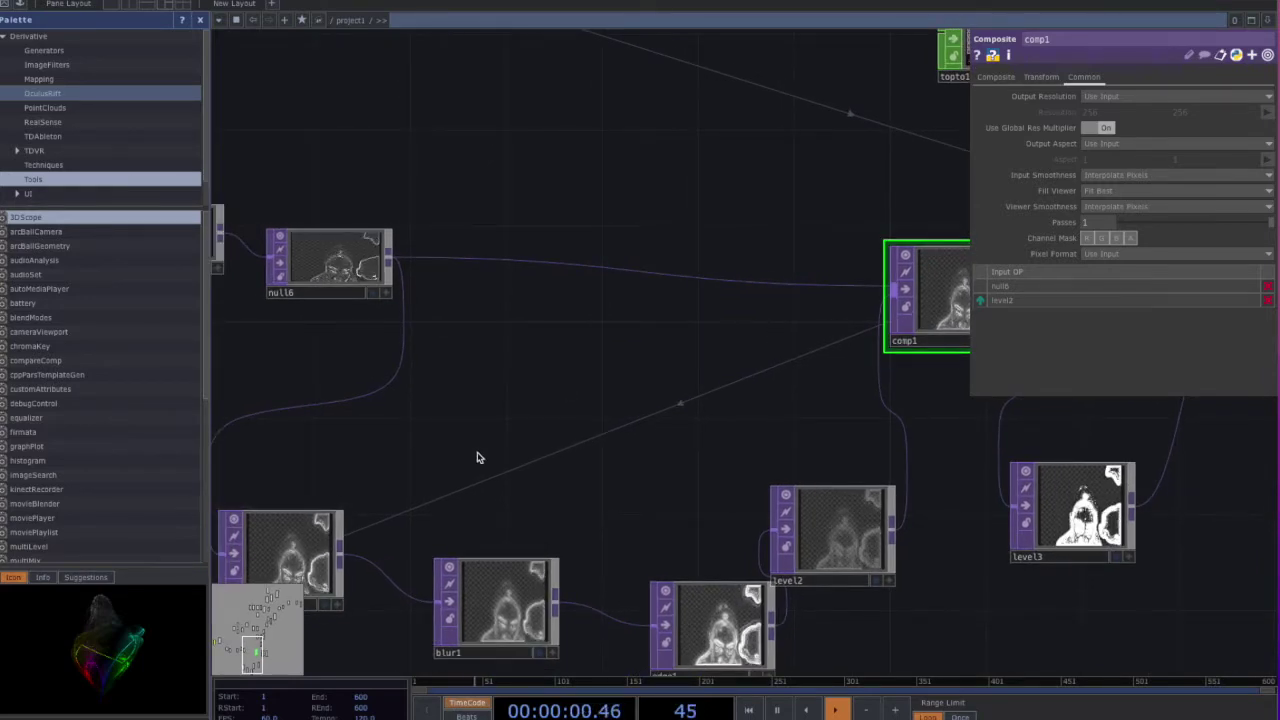
Step: Reconnect the output of comp1 to the input of level3
{"action": "scroll", "coordinate": [450, 483], "scroll_direction": "right", "scroll_amount": 4}
{"action": "scroll", "coordinate": [735, 449], "scroll_direction": "right", "scroll_amount": 6}
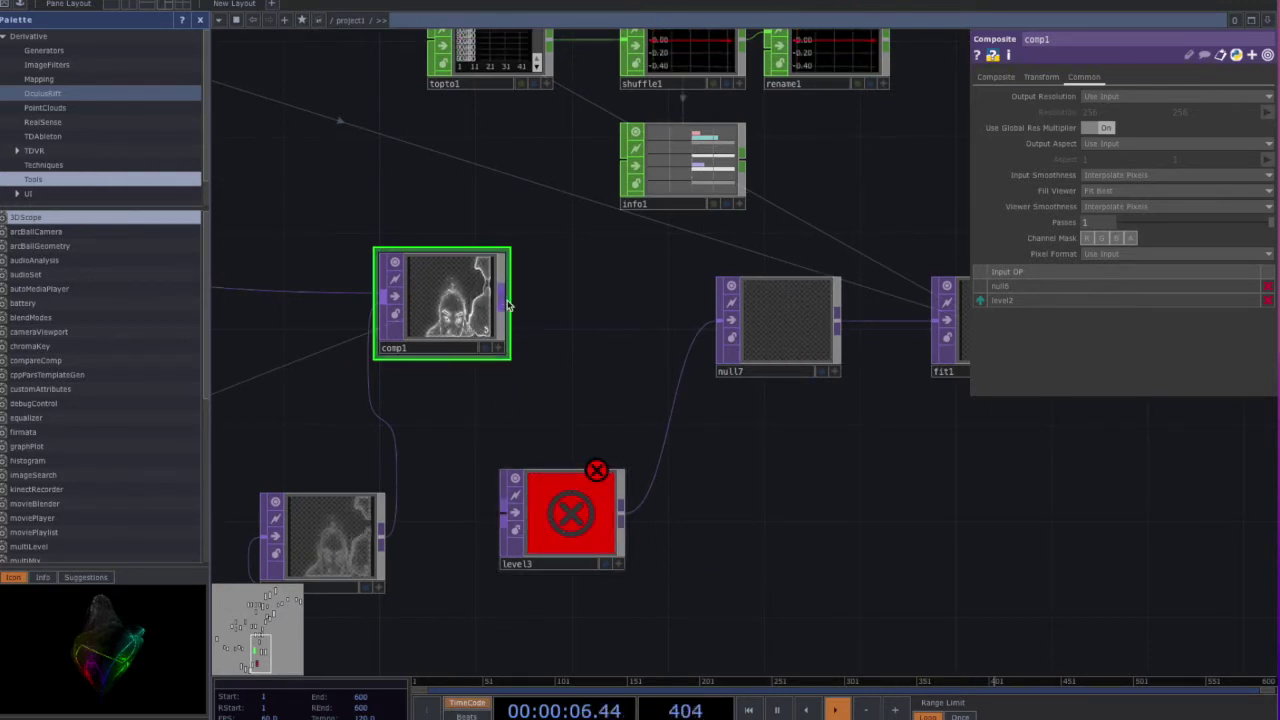
{"action": "left_click_drag", "start_coordinate": [578, 410], "coordinate": [578, 410]}
Step: Check null7 and the output resolution settings of fit1
{"action": "left_click_drag", "start_coordinate": [641, 517], "coordinate": [541, 553]}
{"action": "left_click", "coordinate": [693, 392]}
{"action": "left_click_drag", "start_coordinate": [779, 503], "coordinate": [697, 586]}
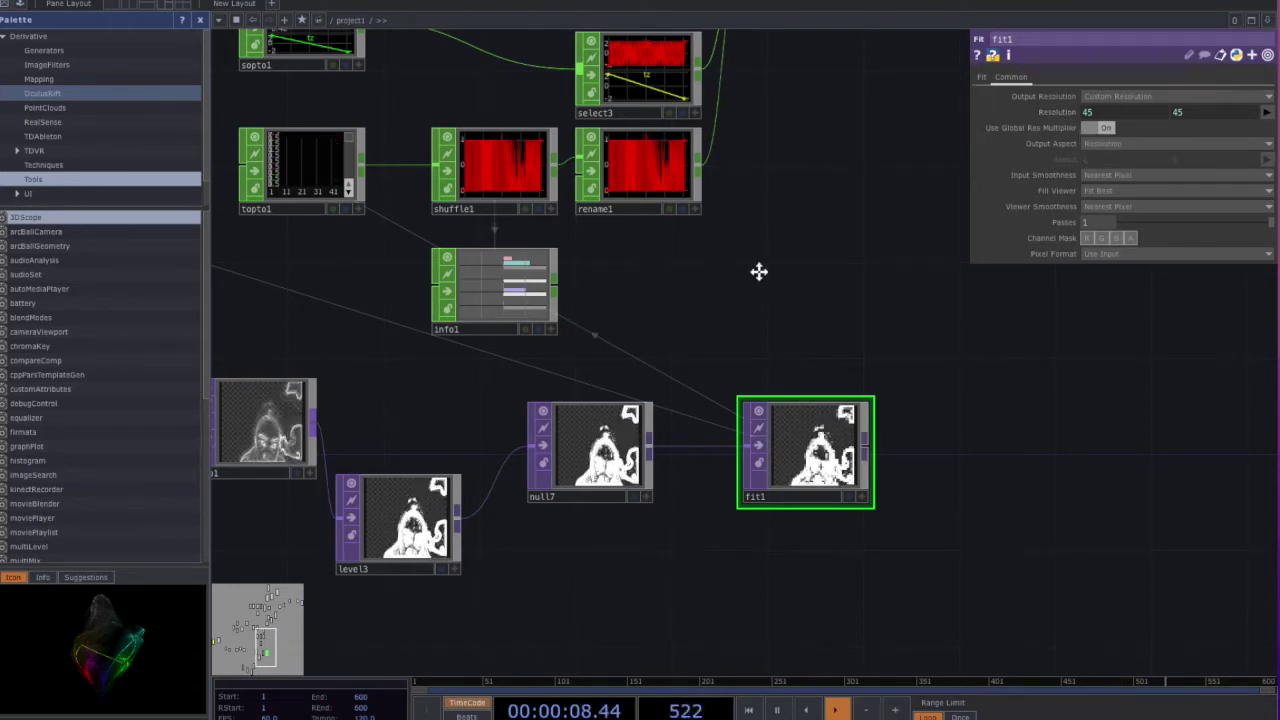
Step: Trace the CHOP chain from topto1 to rename1 and inspect the settings of shuffle1
{"action": "left_click_drag", "start_coordinate": [755, 268], "coordinate": [880, 400]}
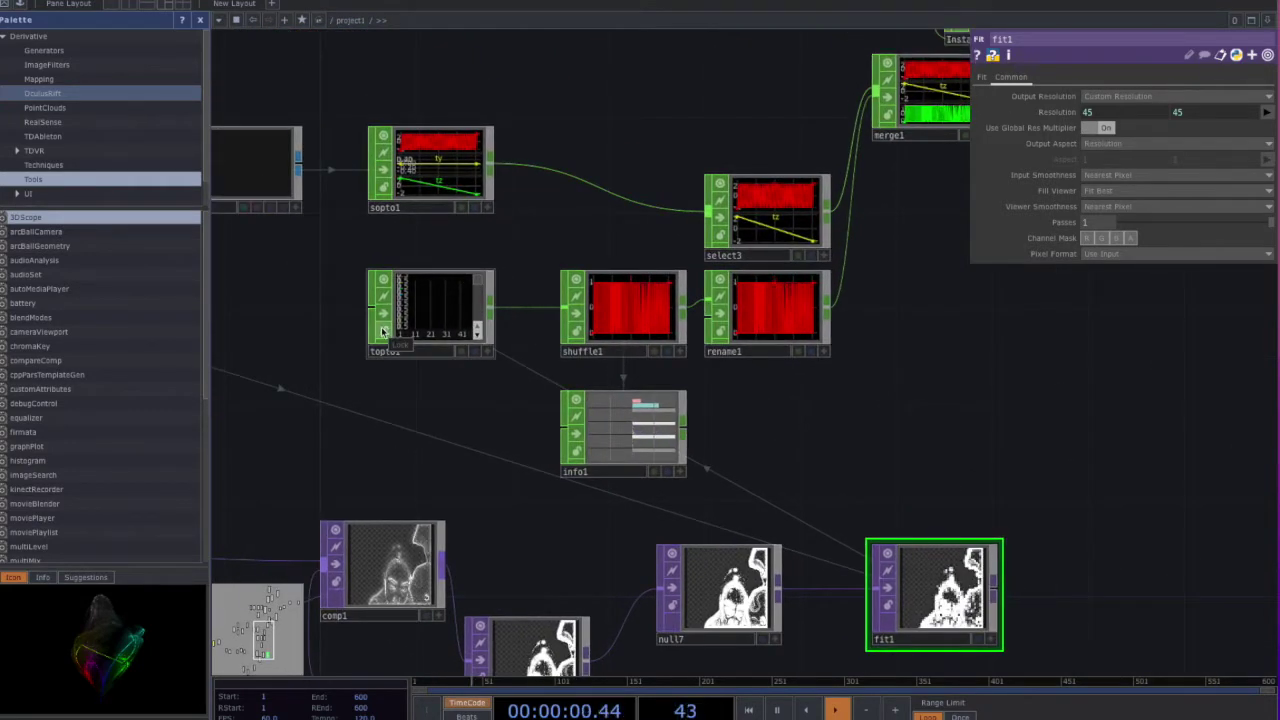
{"action": "left_click_drag", "start_coordinate": [785, 401], "coordinate": [799, 443]}
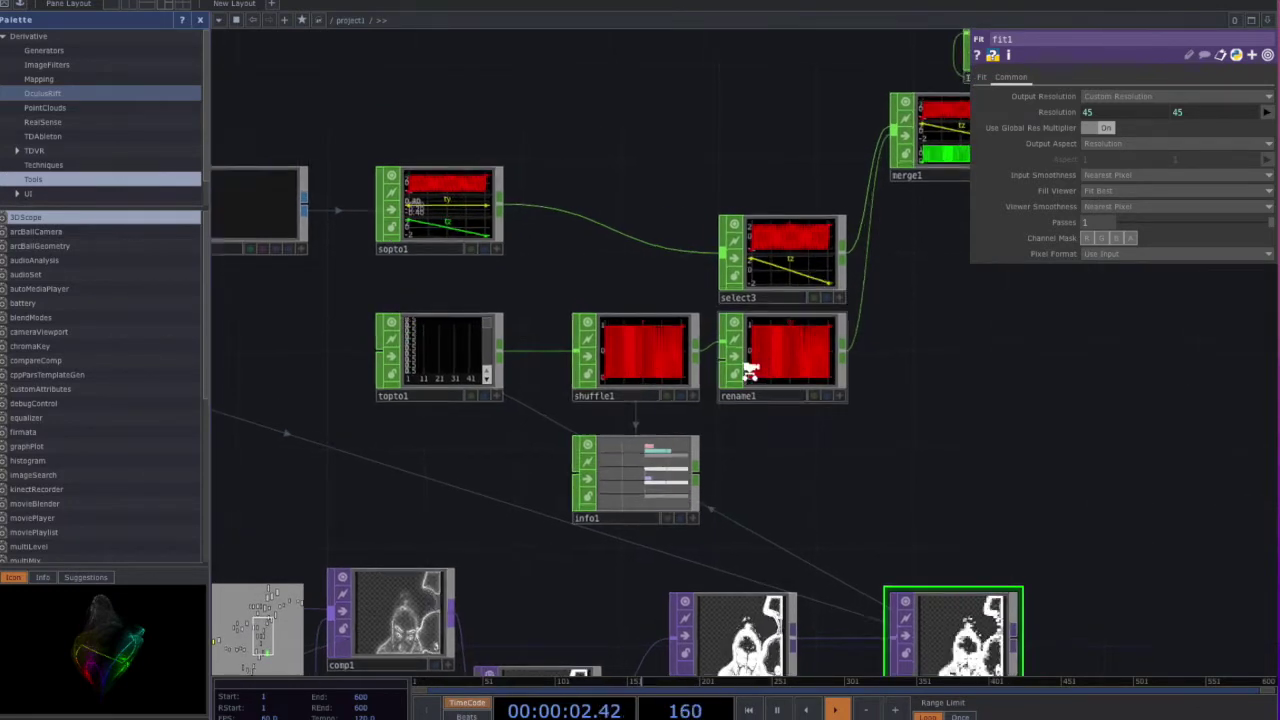
{"action": "scroll", "coordinate": [753, 372], "scroll_direction": "up", "scroll_amount": 5}
{"action": "left_click", "coordinate": [457, 334]}
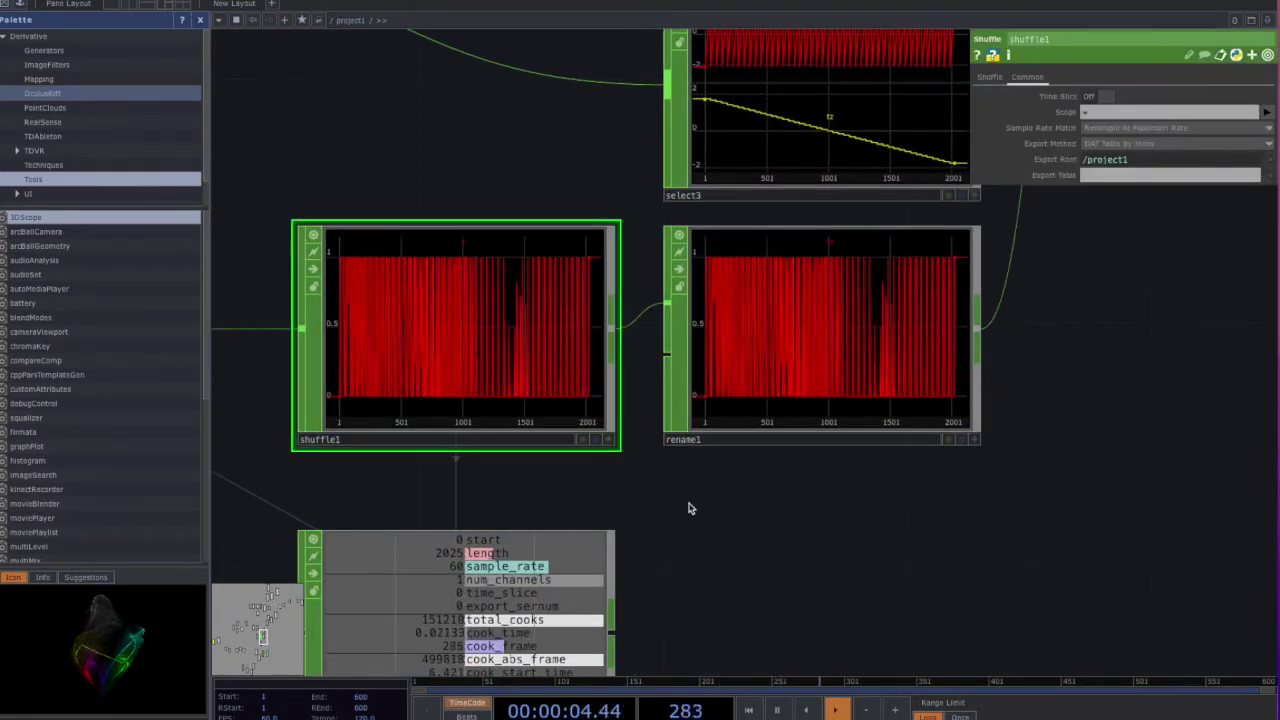
Step: Inspect the channel settings of rename1 and examine how merge1 combines select3 and rename1
{"action": "scroll", "coordinate": [780, 463], "scroll_direction": "down", "scroll_amount": 2}
{"action": "left_click_drag", "start_coordinate": [985, 425], "coordinate": [683, 520]}
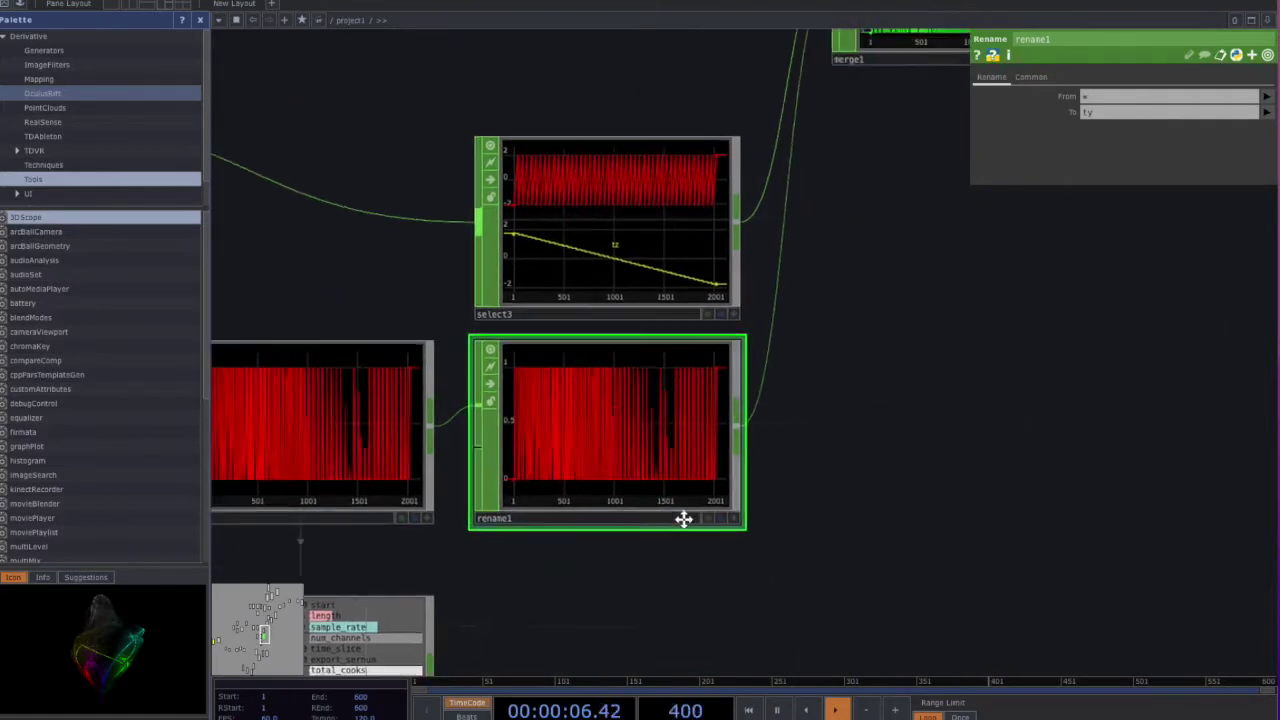
{"action": "scroll", "coordinate": [737, 466], "scroll_direction": "down", "scroll_amount": 2}
{"action": "left_click_drag", "start_coordinate": [774, 271], "coordinate": [674, 560]}
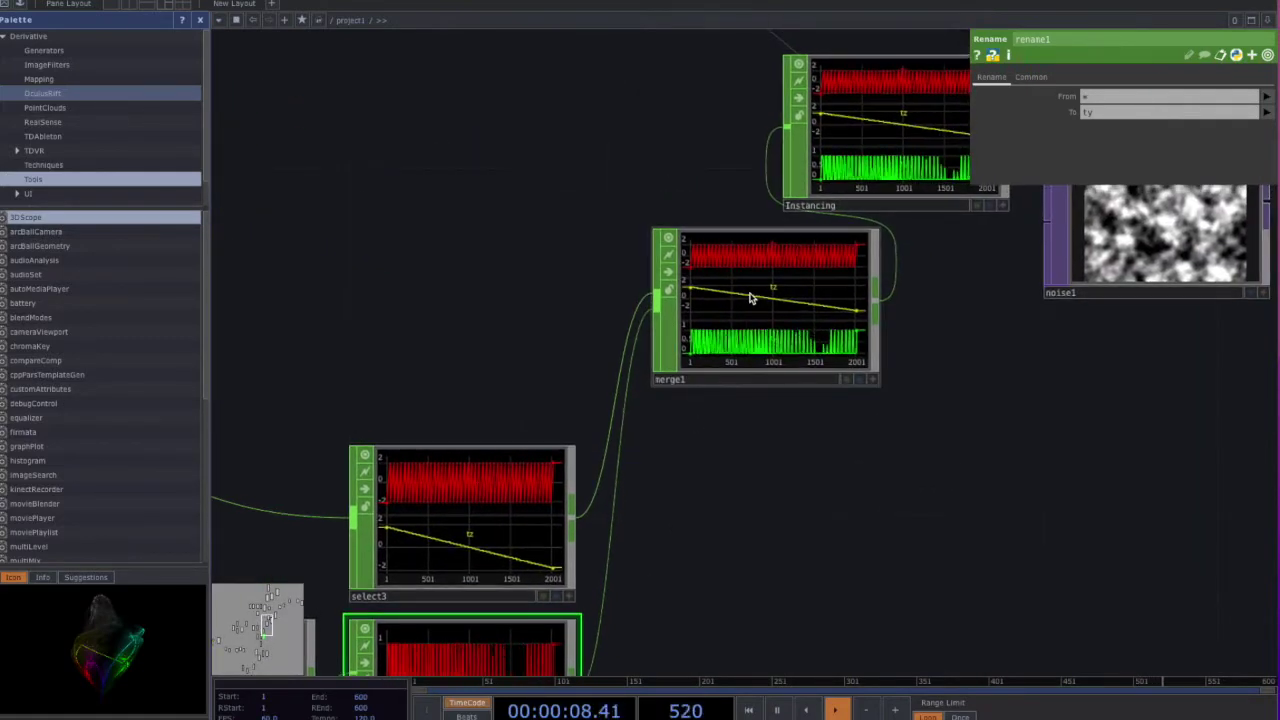
{"action": "left_click", "coordinate": [752, 298]}
{"action": "left_click_drag", "start_coordinate": [895, 485], "coordinate": [803, 369]}
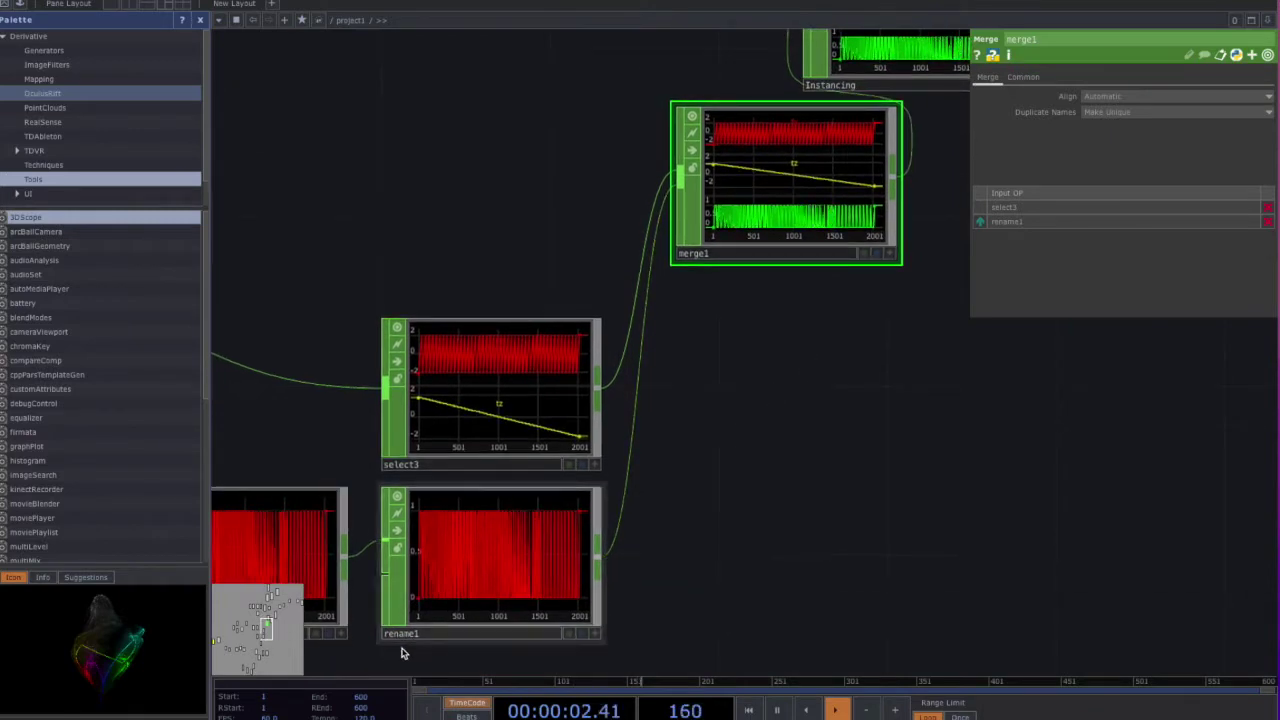
Step: Go inside the base1 component and locate the camera input operators in its network
{"action": "left_click_drag", "start_coordinate": [707, 432], "coordinate": [748, 474]}
{"action": "middle_click_drag", "start_coordinate": [702, 449], "coordinate": [752, 420]}
{"action": "left_click_drag", "start_coordinate": [752, 413], "coordinate": [776, 485]}
{"action": "middle_click_drag", "start_coordinate": [775, 483], "coordinate": [764, 479]}
{"action": "left_click_drag", "start_coordinate": [634, 406], "coordinate": [618, 360]}
{"action": "middle_click_drag", "start_coordinate": [683, 483], "coordinate": [682, 484]}
{"action": "scroll", "coordinate": [690, 490], "scroll_direction": "up", "scroll_amount": 2}
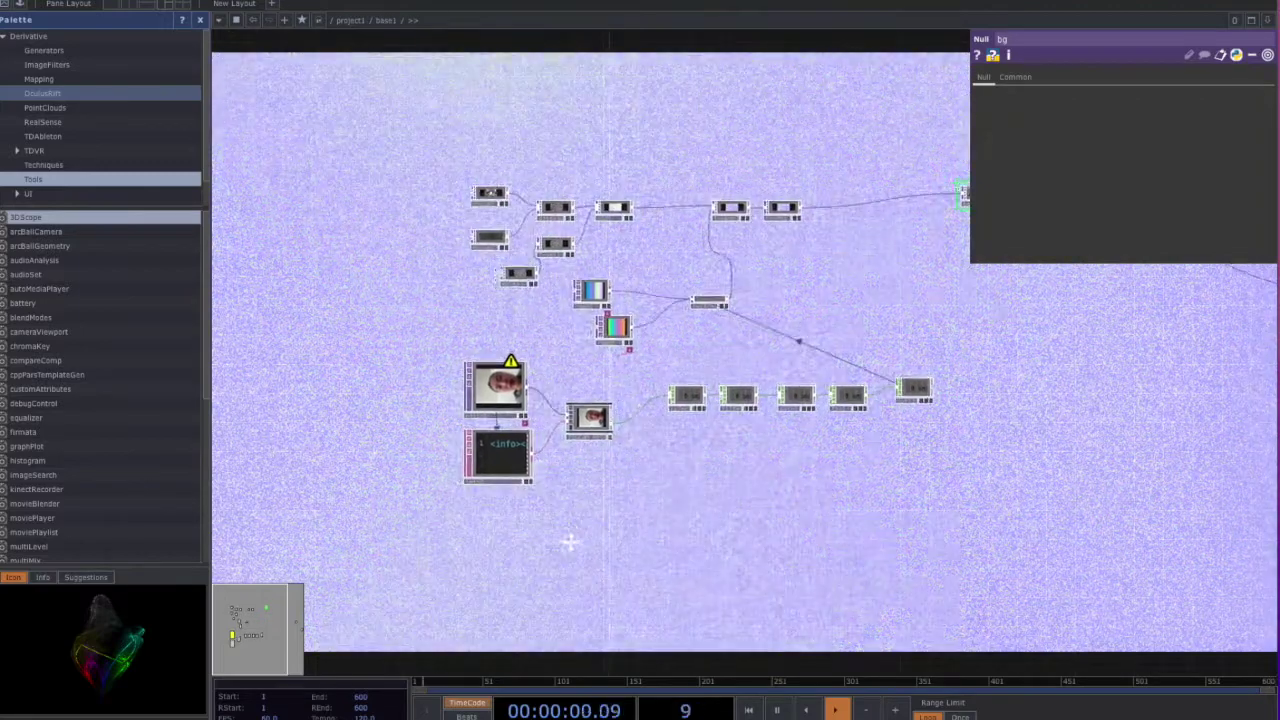
{"action": "scroll", "coordinate": [495, 455], "scroll_direction": "up", "scroll_amount": 5}
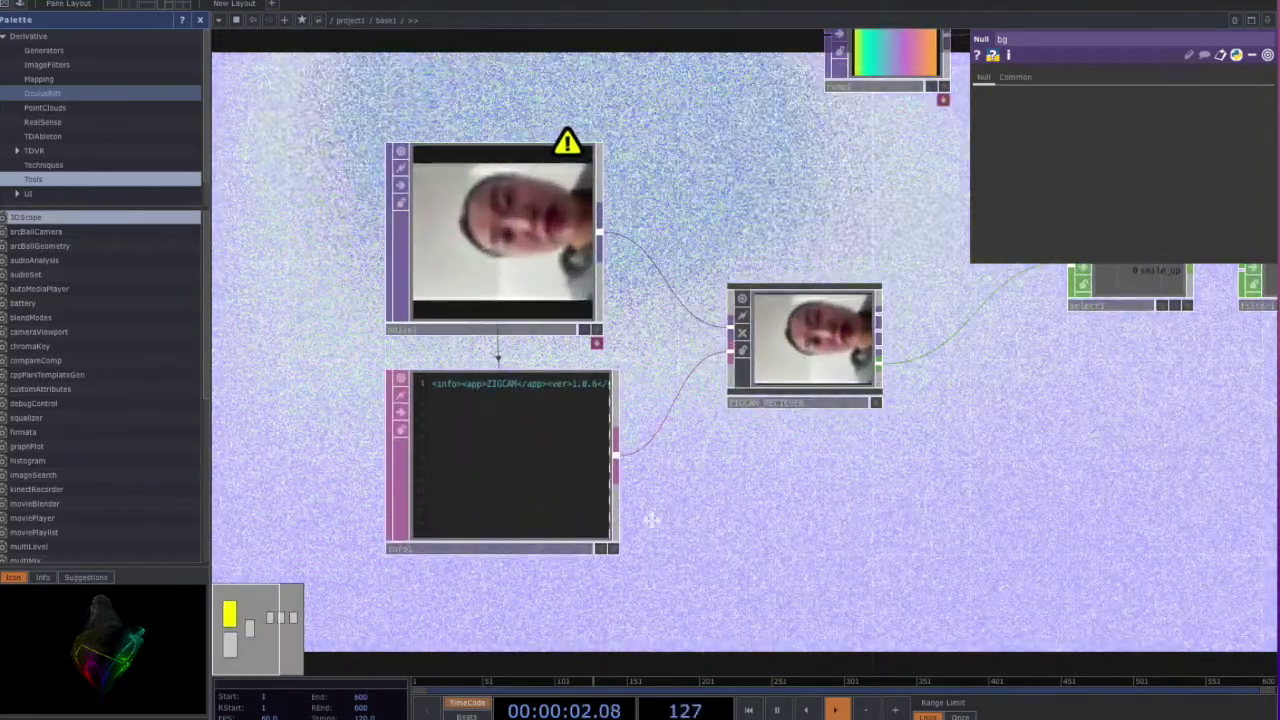
Step: Examine the NDI input and info DAT feeding ZIGCAM_RECIEVER and view the receiver's common settings
{"action": "left_click_drag", "start_coordinate": [660, 517], "coordinate": [598, 526]}
{"action": "left_click_drag", "start_coordinate": [643, 223], "coordinate": [610, 215]}
{"action": "left_click_drag", "start_coordinate": [665, 463], "coordinate": [609, 434]}
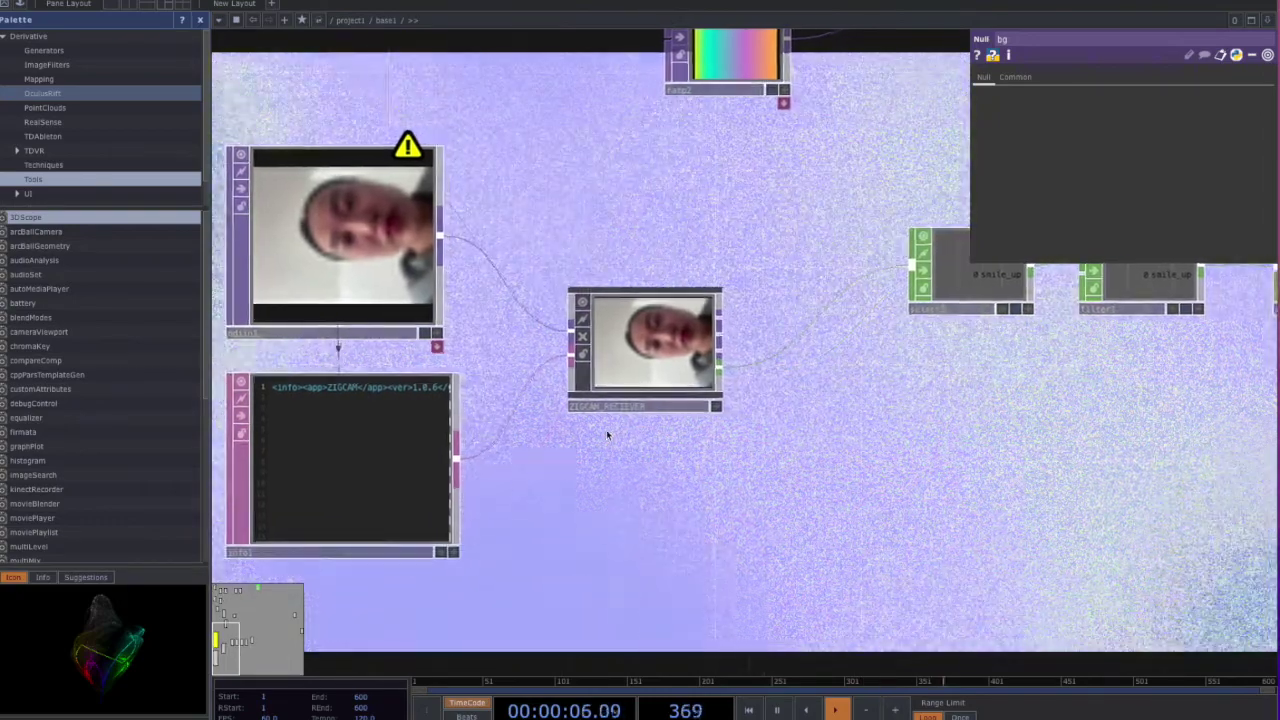
{"action": "scroll", "coordinate": [600, 428], "scroll_direction": "up", "scroll_amount": 4}
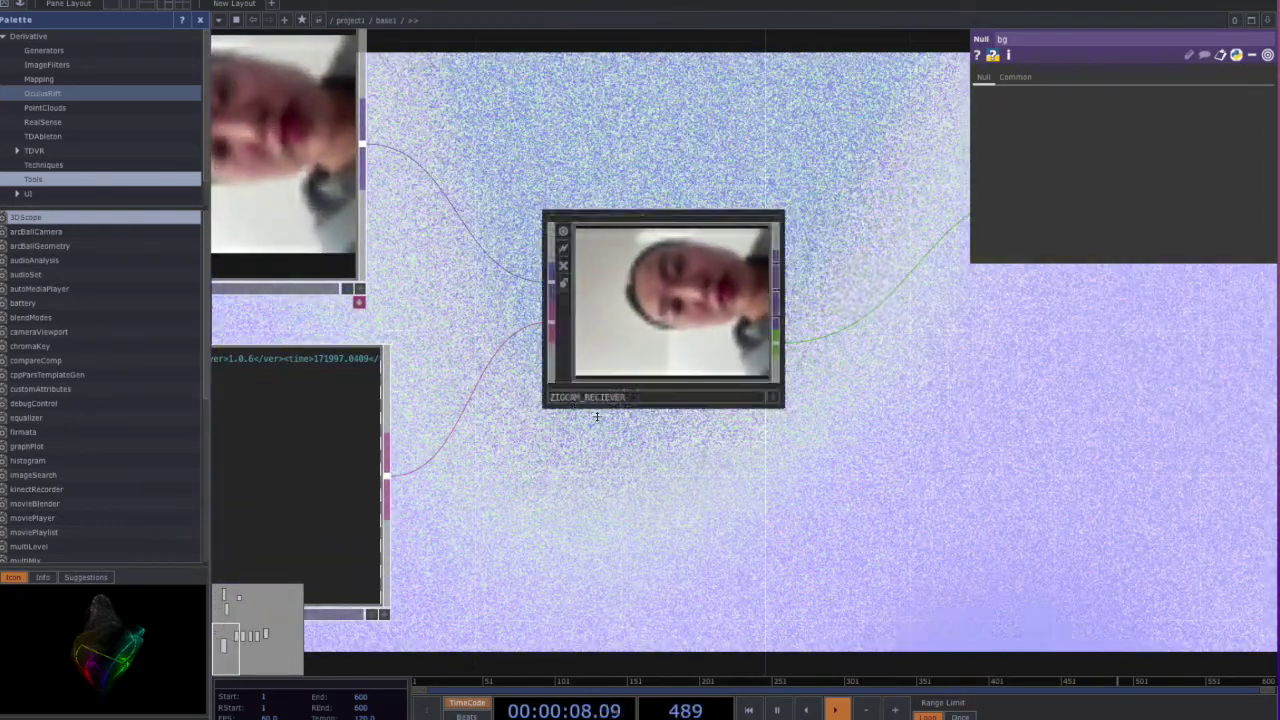
{"action": "left_click_drag", "start_coordinate": [630, 432], "coordinate": [566, 454]}
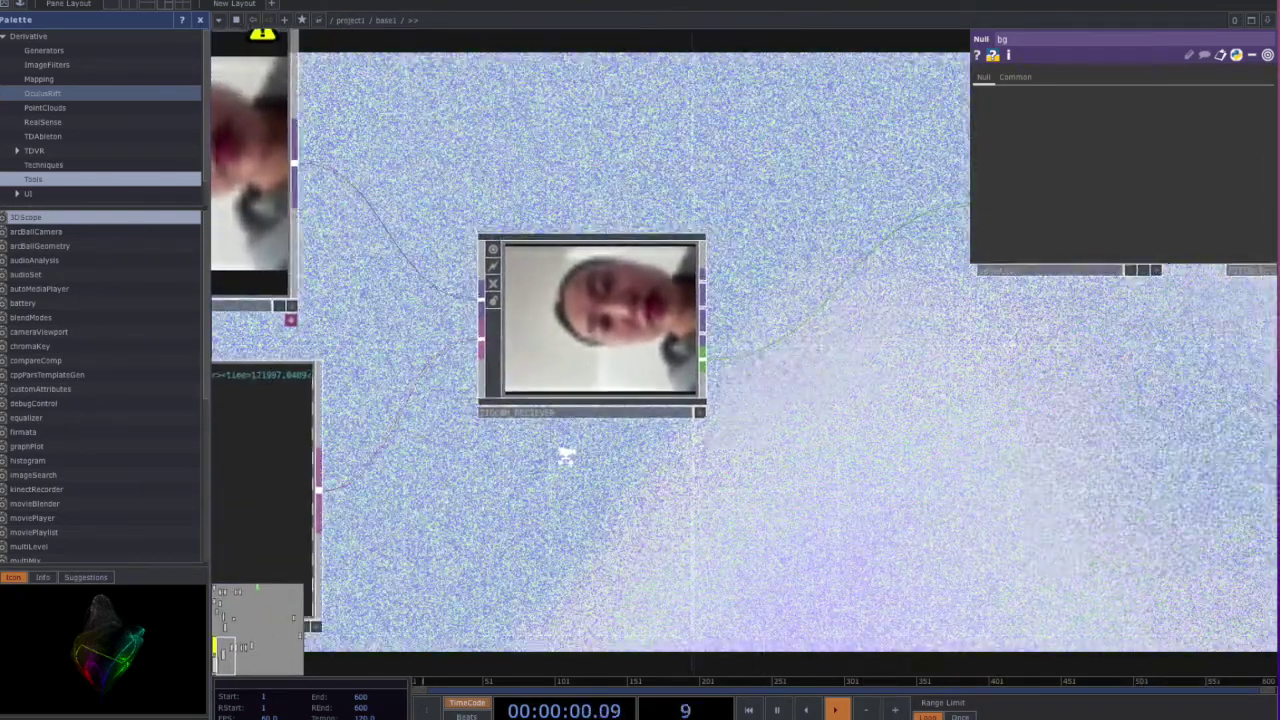
{"action": "scroll", "coordinate": [567, 458], "scroll_direction": "down", "scroll_amount": 1}
{"action": "left_click_drag", "start_coordinate": [645, 471], "coordinate": [649, 515]}
{"action": "left_click", "coordinate": [623, 409]}
{"action": "left_click_drag", "start_coordinate": [762, 500], "coordinate": [724, 507]}
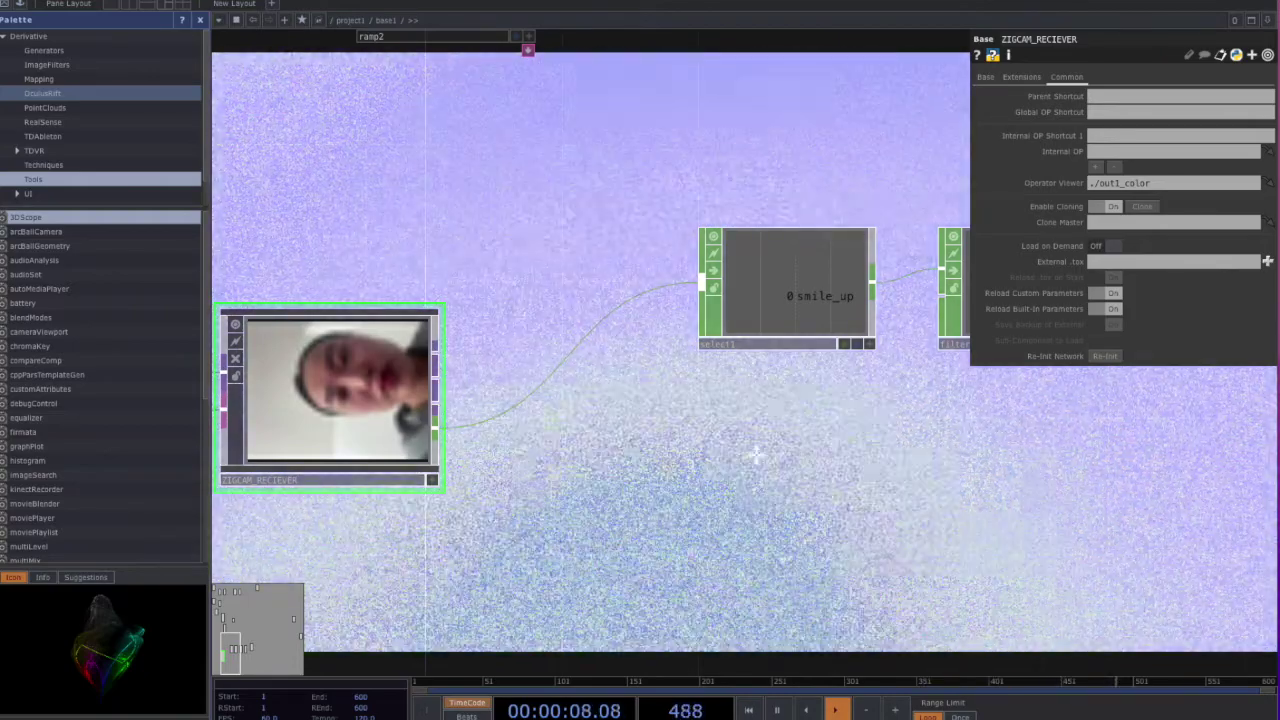
Step: Trace the output of ZIGCAM_RECIEVER to select1 and inspect its channel selection and renaming settings
{"action": "left_click_drag", "start_coordinate": [757, 454], "coordinate": [645, 467]}
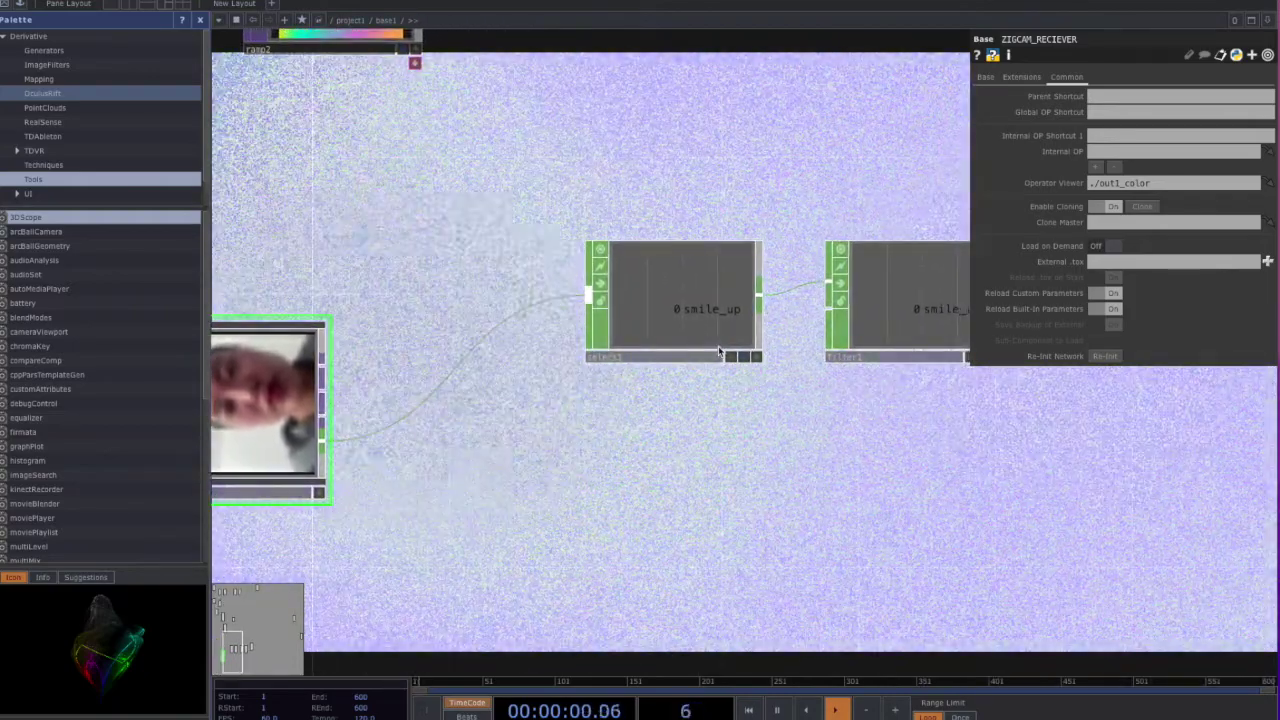
{"action": "left_click_drag", "start_coordinate": [705, 445], "coordinate": [818, 444]}
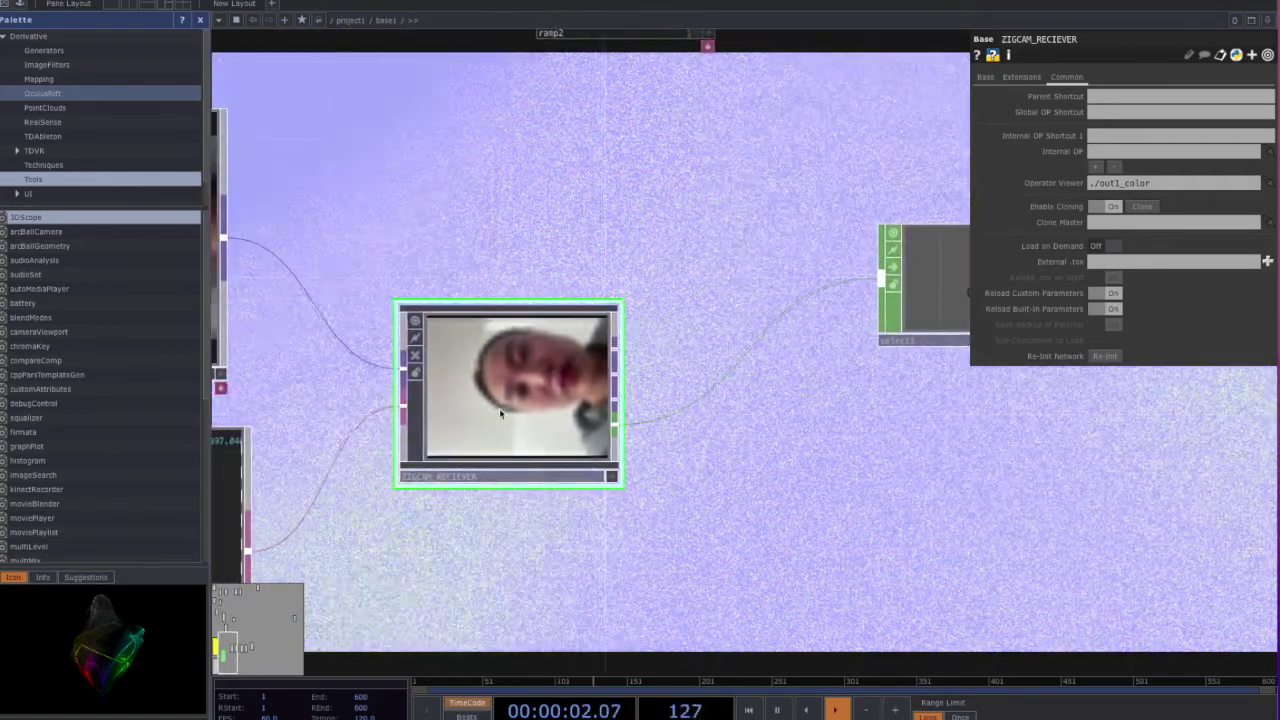
{"action": "left_click_drag", "start_coordinate": [598, 520], "coordinate": [444, 540]}
{"action": "left_click", "coordinate": [640, 364]}
{"action": "left_click_drag", "start_coordinate": [583, 524], "coordinate": [444, 562]}
{"action": "left_click_drag", "start_coordinate": [821, 550], "coordinate": [809, 545]}
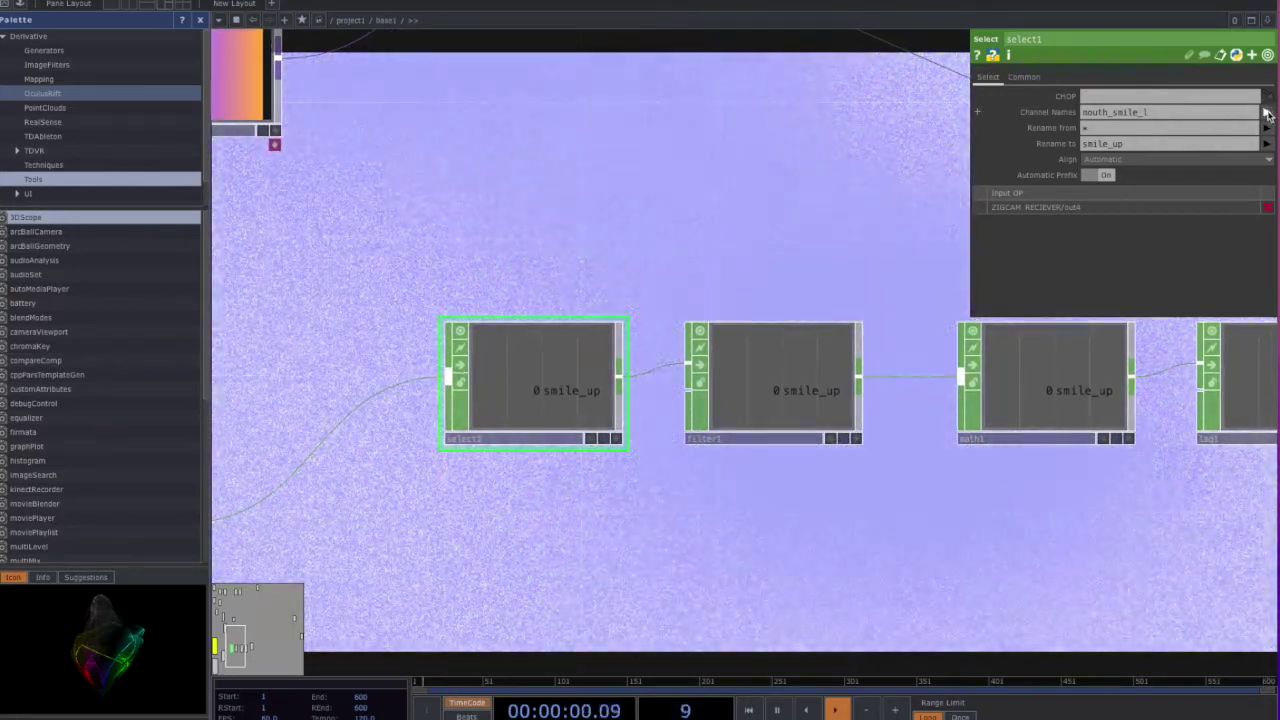
Step: Follow the smile_up channel through filter1, math1, lag1 and null3, inspecting the range and lag settings
{"action": "left_click_drag", "start_coordinate": [776, 503], "coordinate": [619, 538]}
{"action": "left_click", "coordinate": [701, 432]}
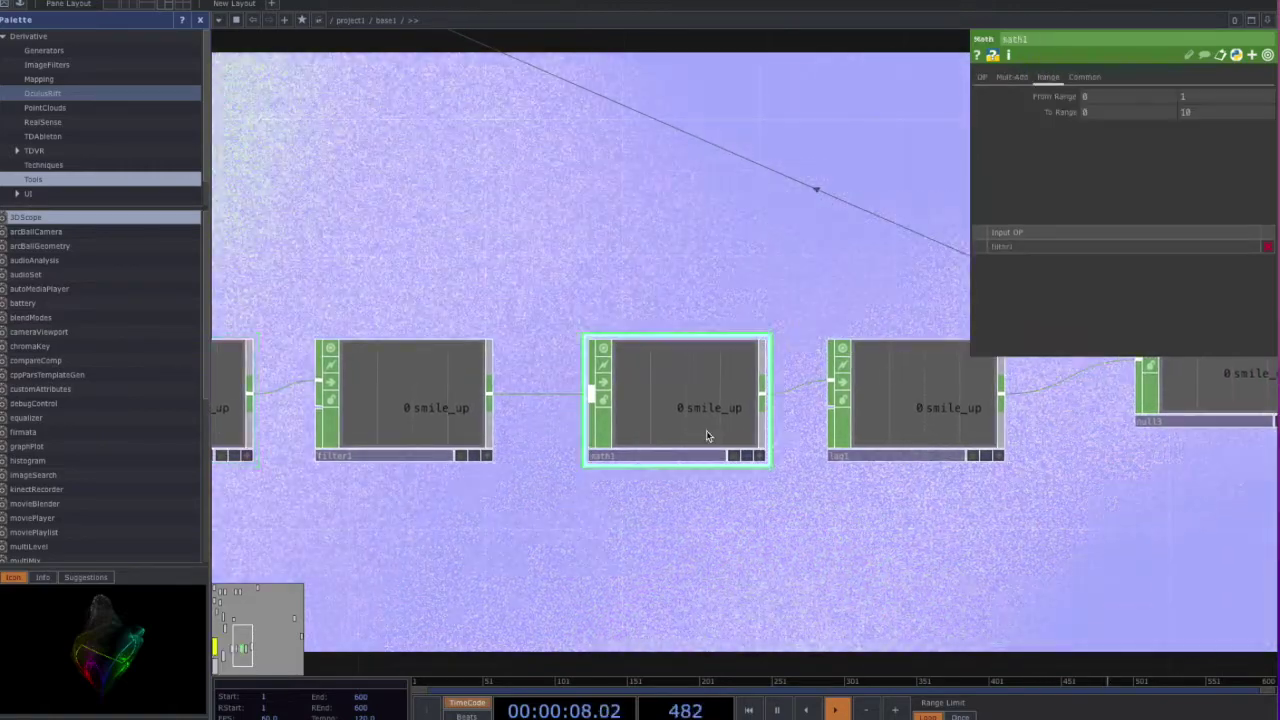
{"action": "scroll", "coordinate": [800, 515], "scroll_direction": "right", "scroll_amount": 5}
{"action": "left_click", "coordinate": [733, 440]}
{"action": "scroll", "coordinate": [754, 550], "scroll_direction": "right", "scroll_amount": 3}
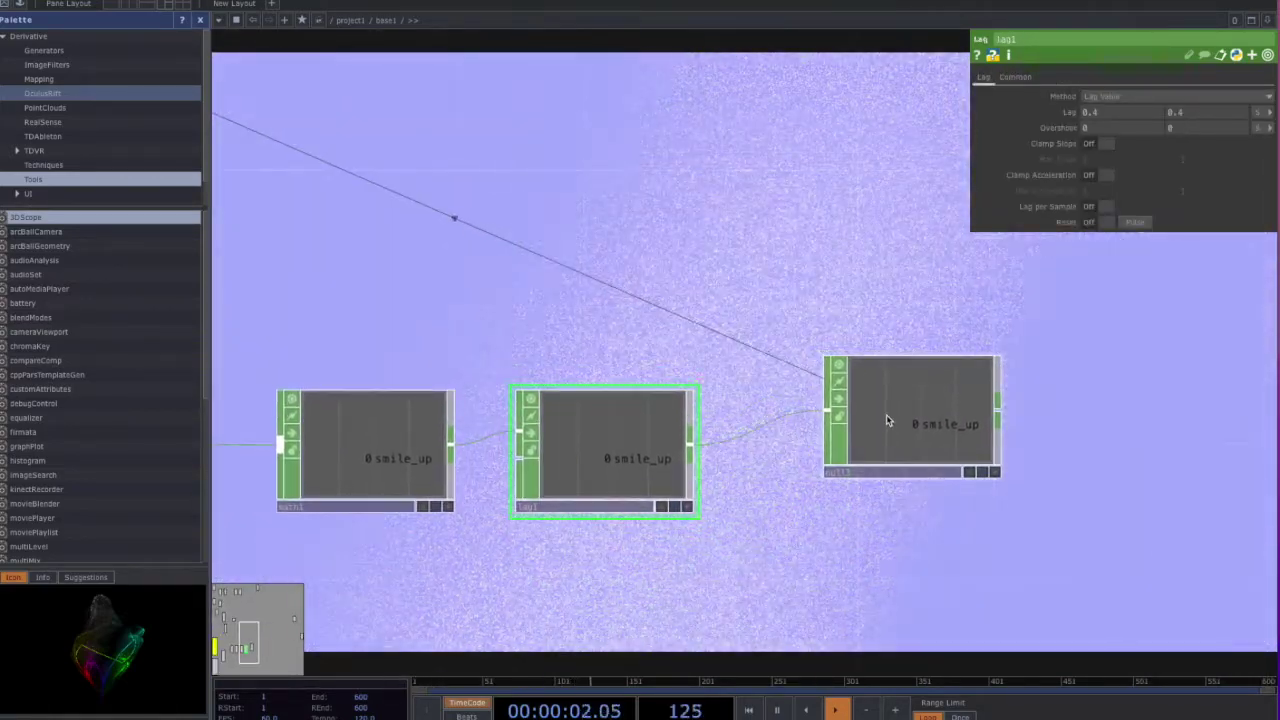
{"action": "left_click", "coordinate": [886, 418]}
Step: Trace the reference from null3 to switch1 and inspect the expression driving its index
{"action": "left_click_drag", "start_coordinate": [720, 286], "coordinate": [874, 420]}
{"action": "scroll", "coordinate": [874, 420], "scroll_direction": "down", "scroll_amount": 3}
{"action": "left_click_drag", "start_coordinate": [631, 309], "coordinate": [838, 306]}
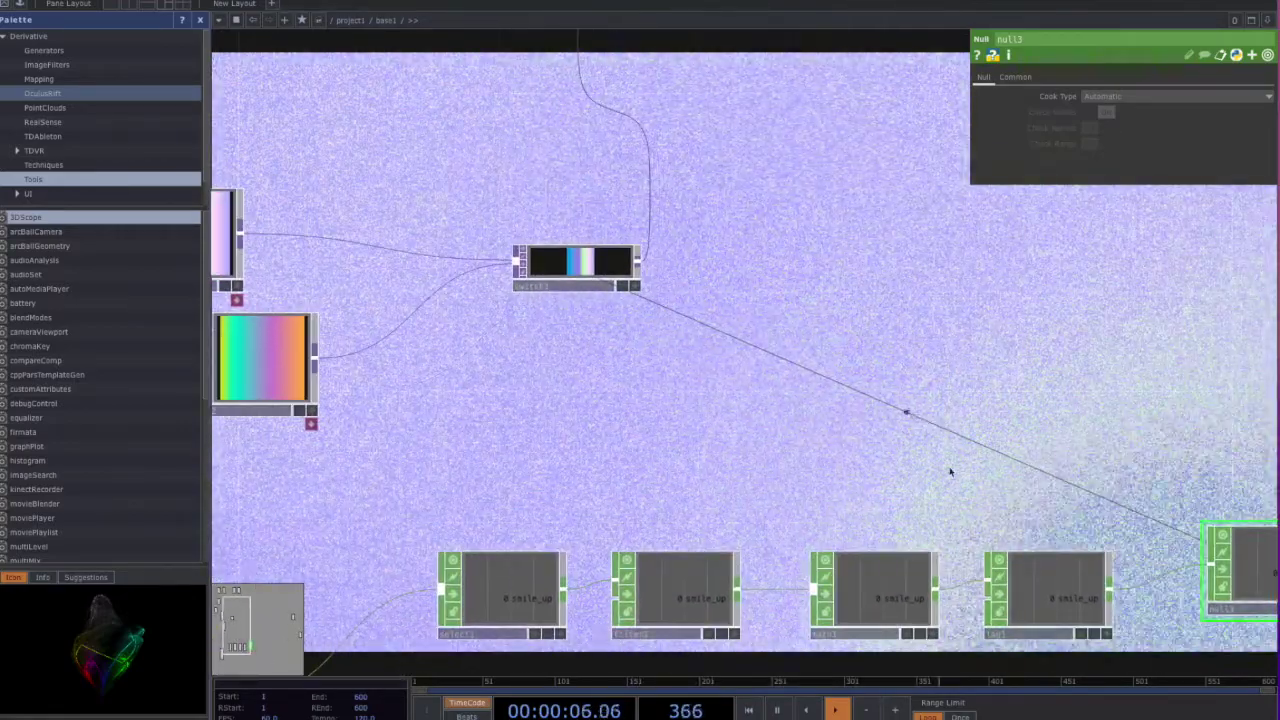
{"action": "mouse_move", "coordinate": [741, 314]}
{"action": "left_mouse_down"}
{"action": "mouse_move", "coordinate": [716, 303]}
{"action": "mouse_move", "coordinate": [762, 326]}
{"action": "left_mouse_up"}
{"action": "left_click", "coordinate": [620, 284]}
{"action": "left_click_drag", "start_coordinate": [766, 271], "coordinate": [833, 273]}
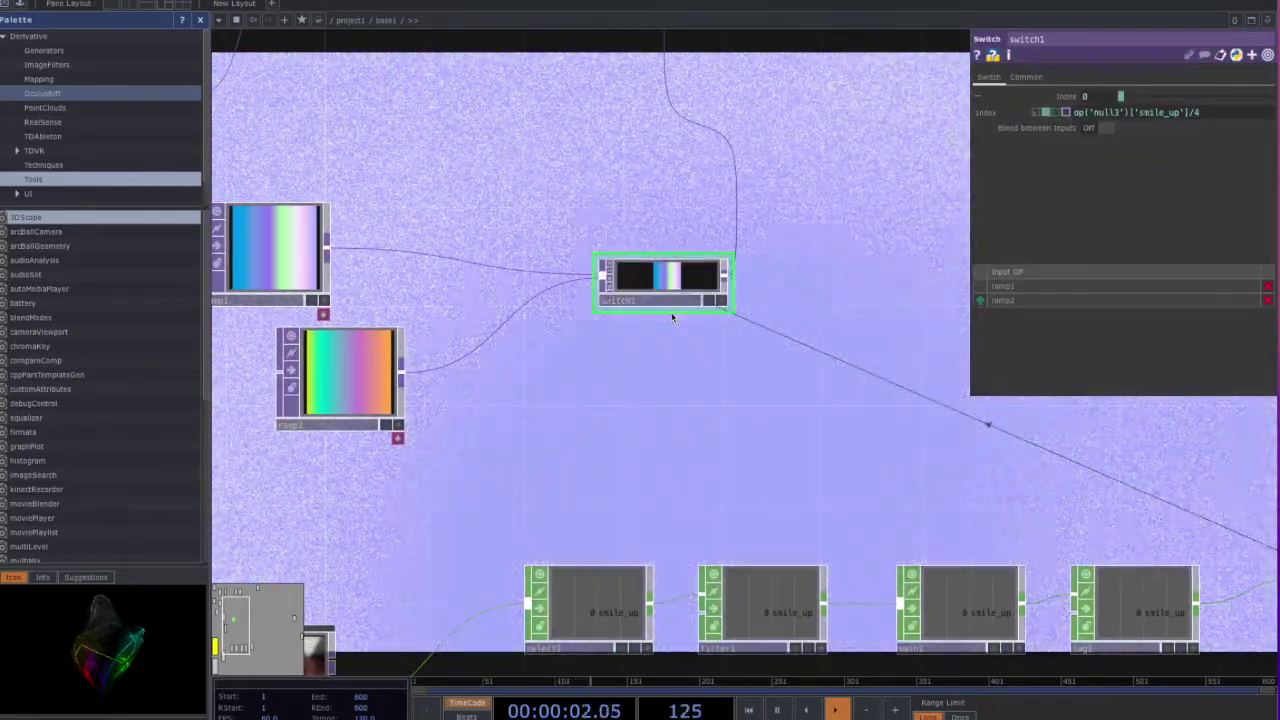
Step: Inspect the colour settings of ramp1 and its connection to switch1
{"action": "scroll", "coordinate": [700, 420], "scroll_direction": "left", "scroll_amount": 5}
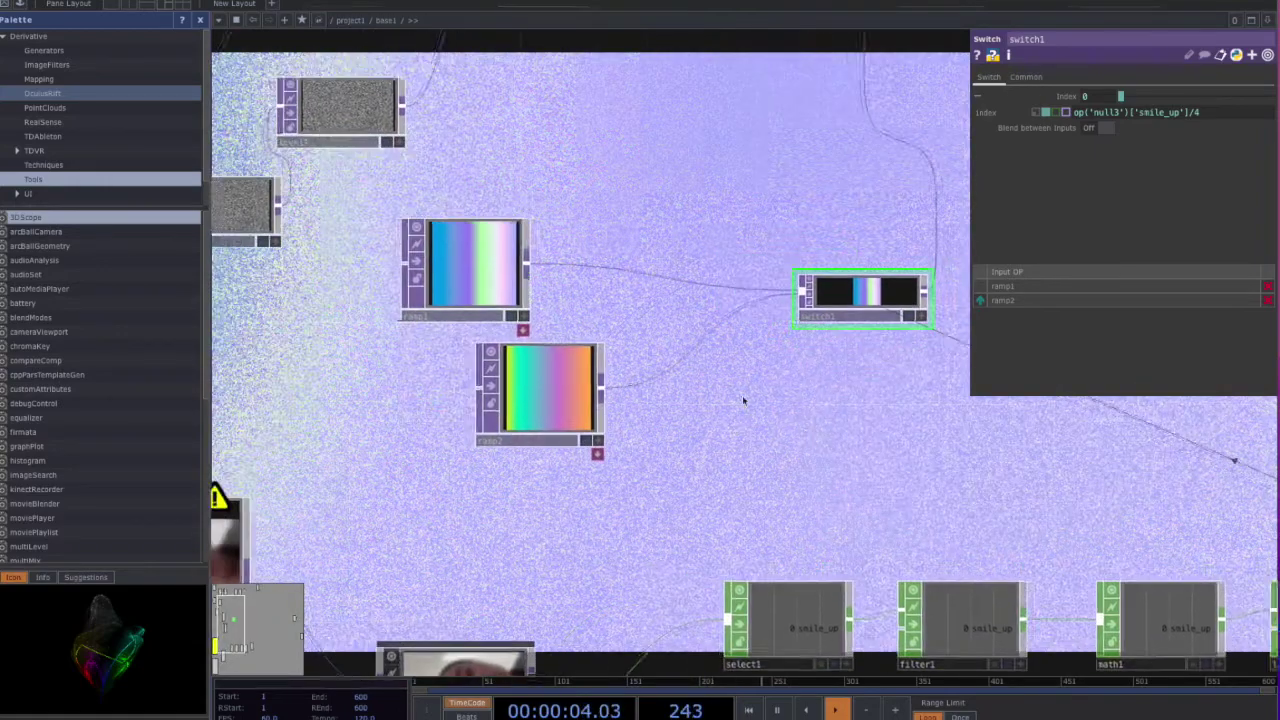
{"action": "left_click_drag", "start_coordinate": [743, 400], "coordinate": [751, 400]}
{"action": "left_click_drag", "start_coordinate": [634, 177], "coordinate": [647, 175]}
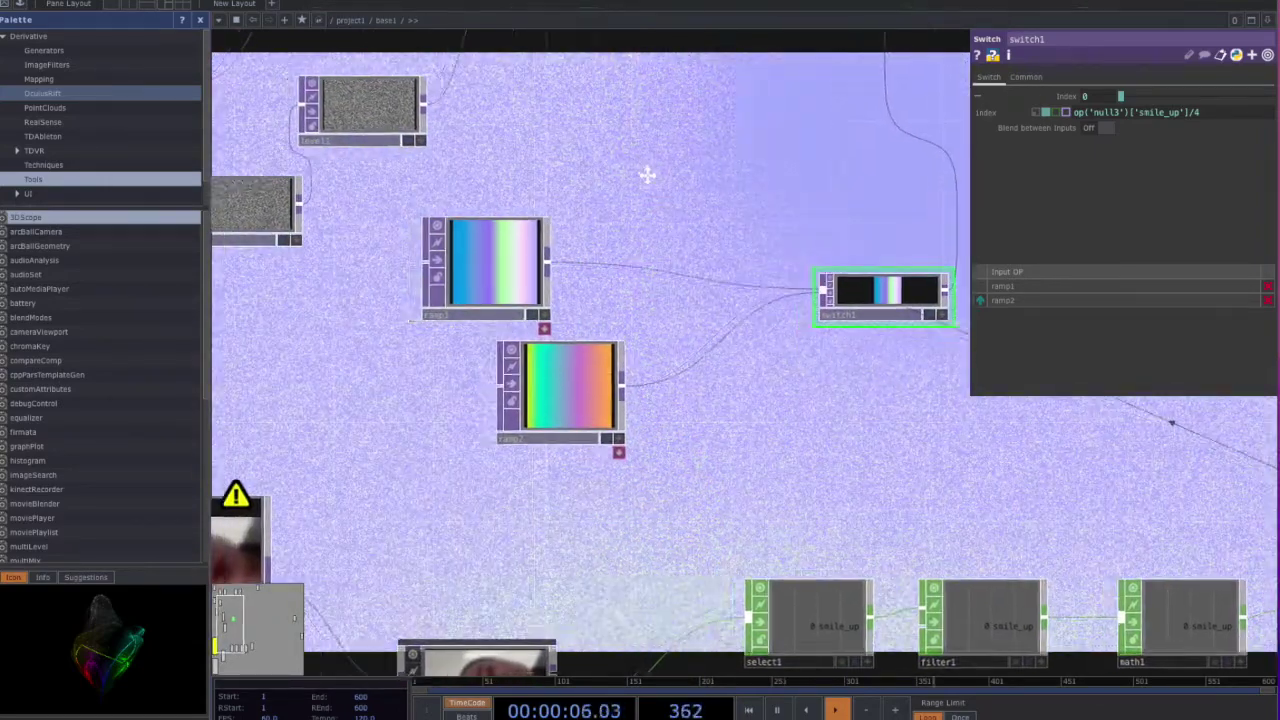
{"action": "scroll", "coordinate": [647, 175], "scroll_direction": "left", "scroll_amount": 3}
{"action": "left_click", "coordinate": [528, 252]}
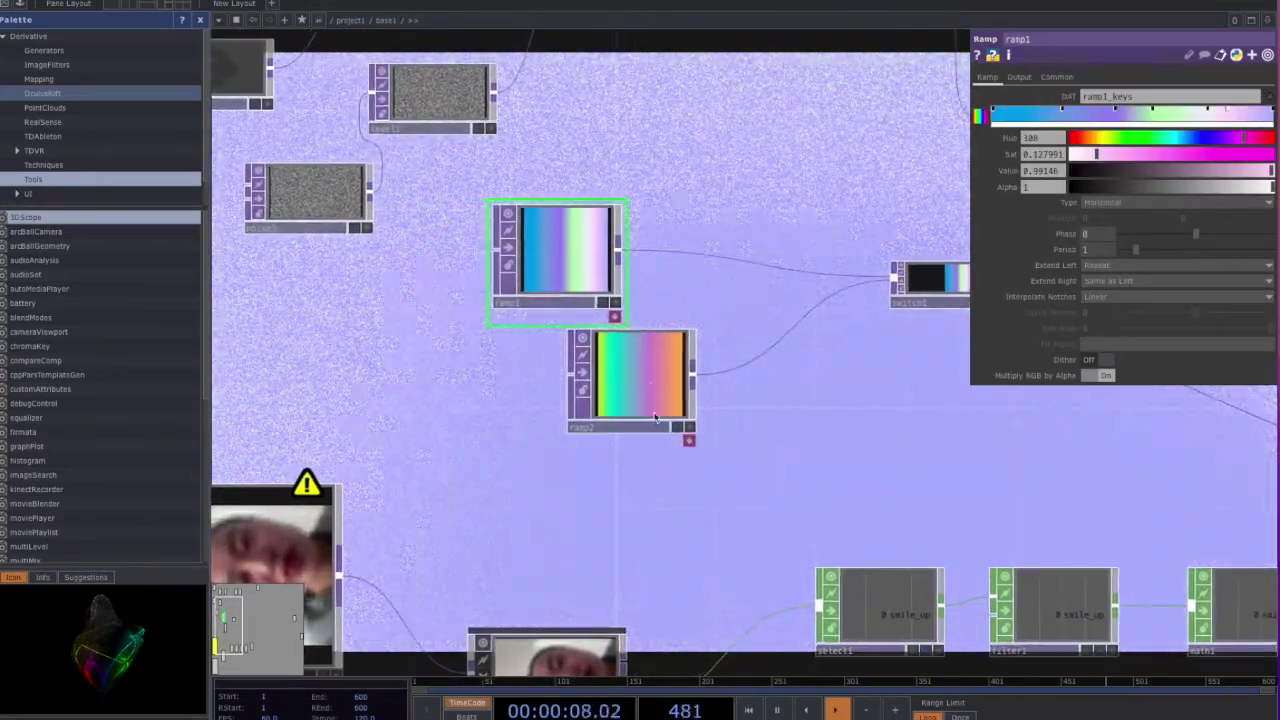
{"action": "scroll", "coordinate": [701, 421], "scroll_direction": "right", "scroll_amount": 1}
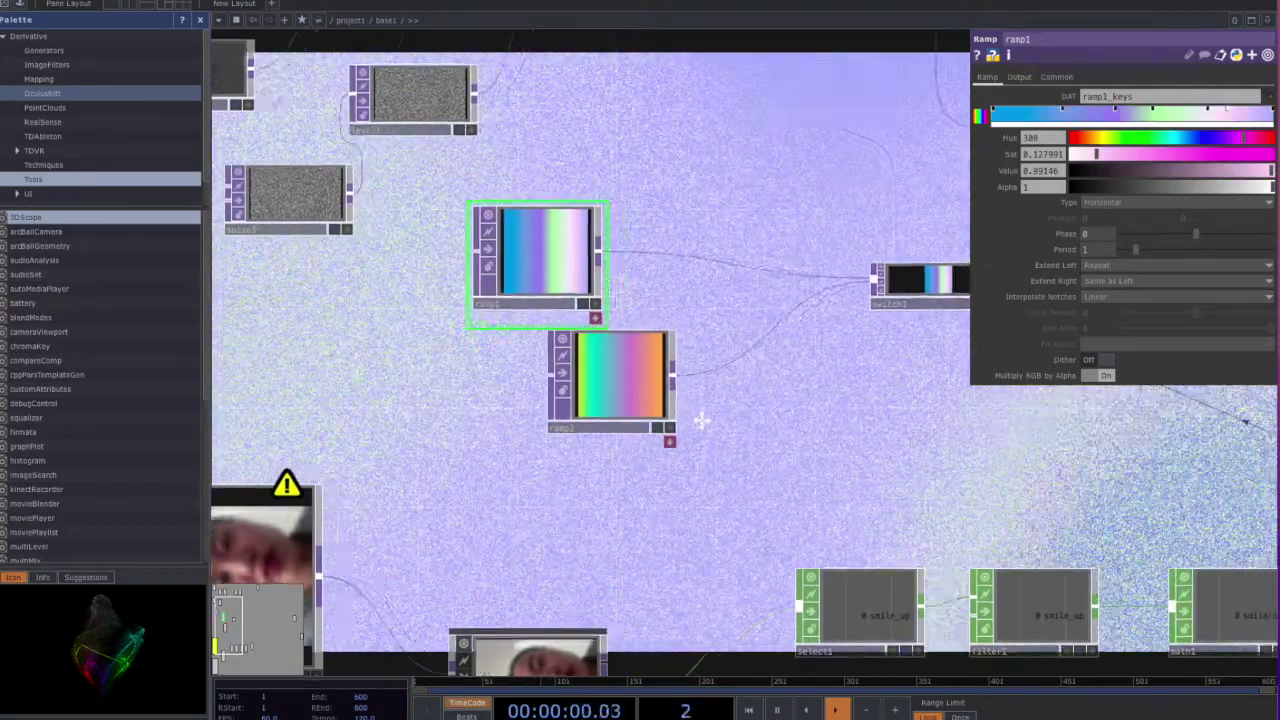
{"action": "left_click_drag", "start_coordinate": [701, 421], "coordinate": [521, 431]}
{"action": "left_click_drag", "start_coordinate": [766, 446], "coordinate": [621, 517]}
{"action": "left_click_drag", "start_coordinate": [731, 321], "coordinate": [914, 302]}
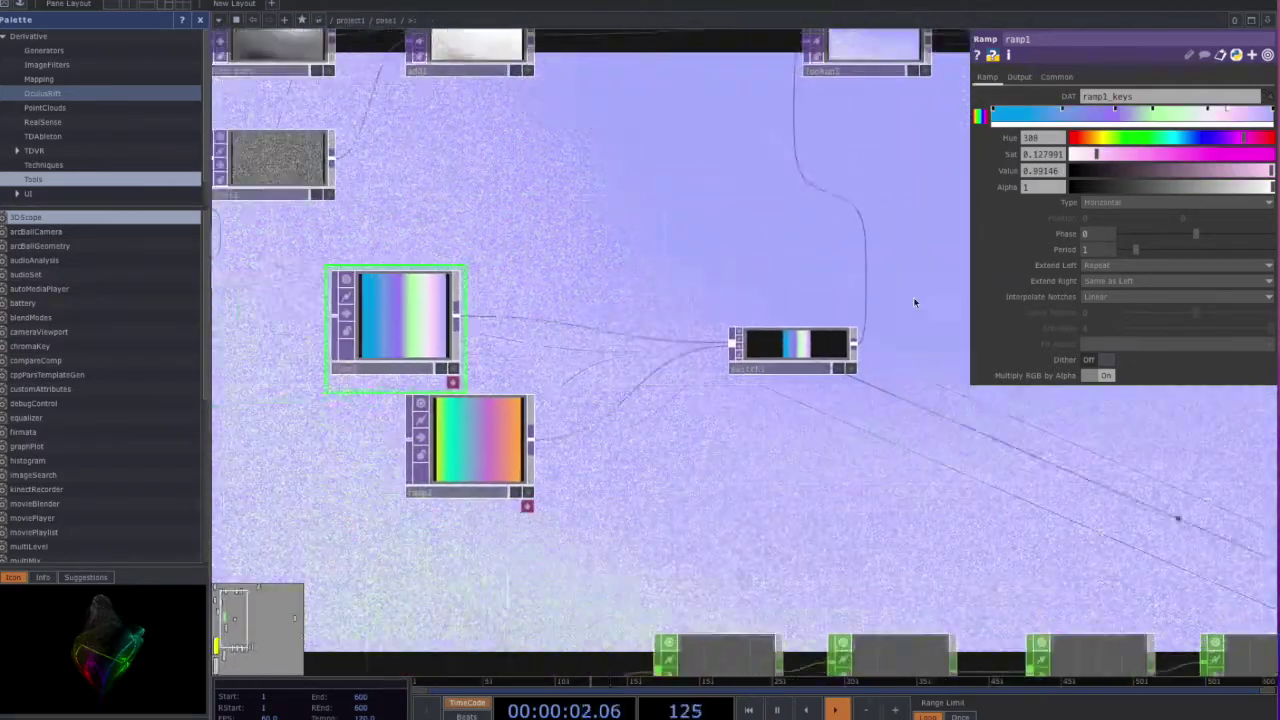
Step: Compare ramp1 with ramp2 and inspect the colour settings of ramp2
{"action": "scroll", "coordinate": [777, 220], "scroll_direction": "left", "scroll_amount": 5}
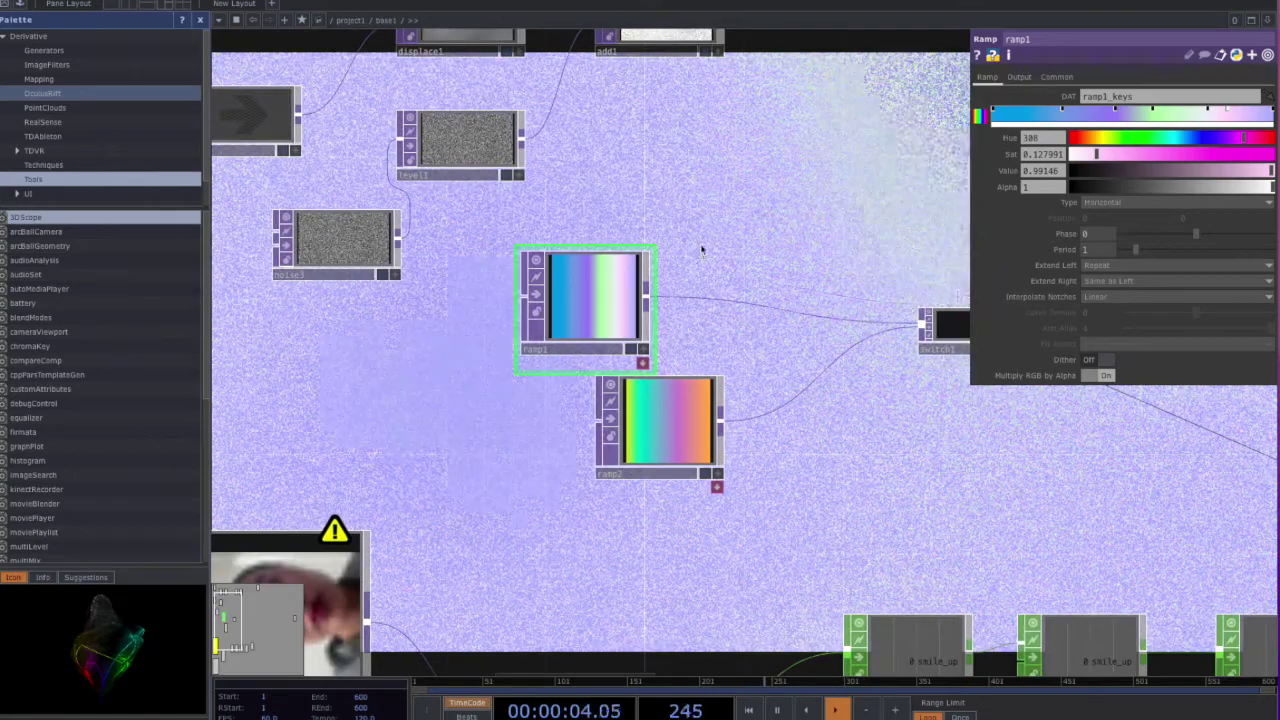
{"action": "scroll", "coordinate": [701, 250], "scroll_direction": "left", "scroll_amount": 3}
{"action": "scroll", "coordinate": [645, 263], "scroll_direction": "up", "scroll_amount": 2}
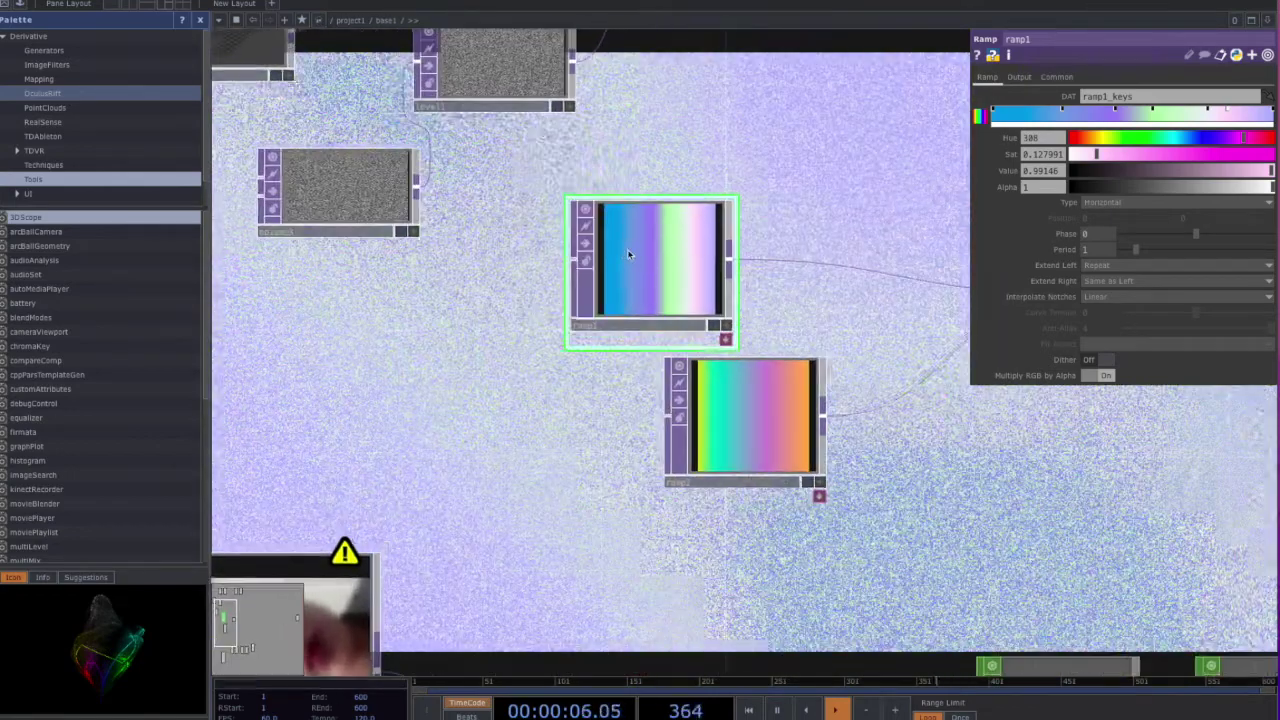
{"action": "left_click", "coordinate": [828, 484]}
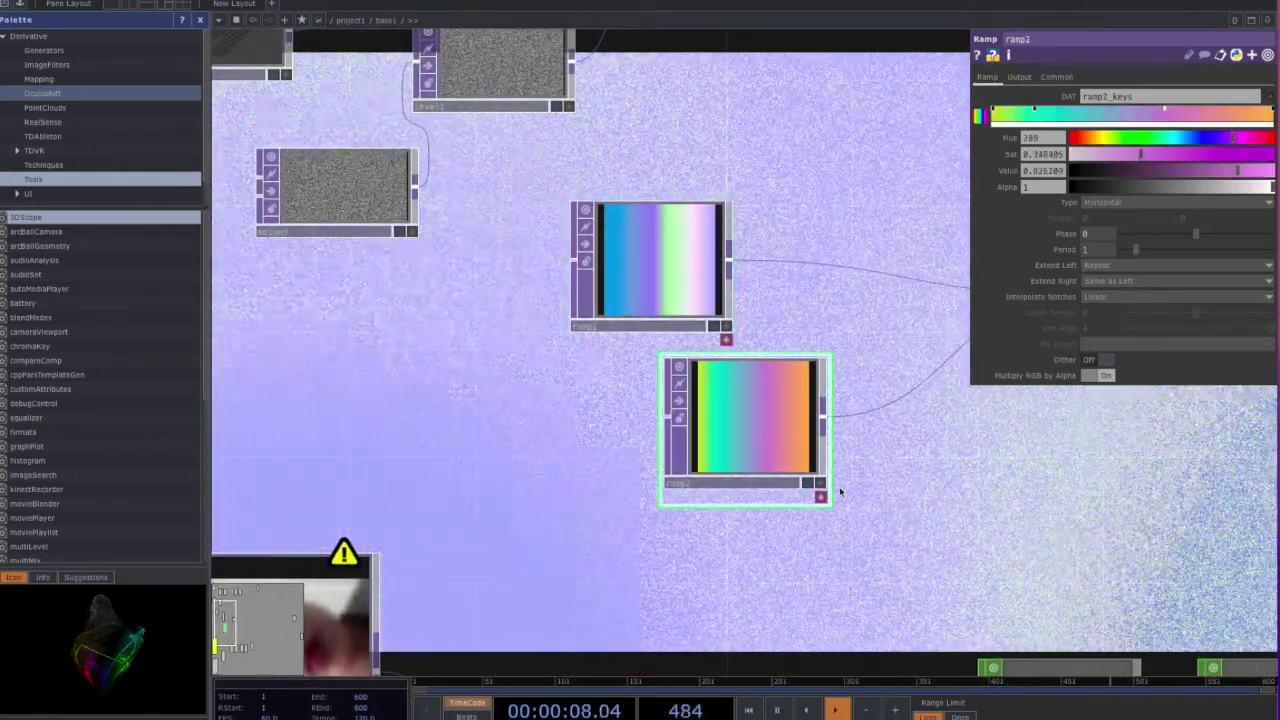
{"action": "scroll", "coordinate": [790, 480], "scroll_direction": "right", "scroll_amount": 4}
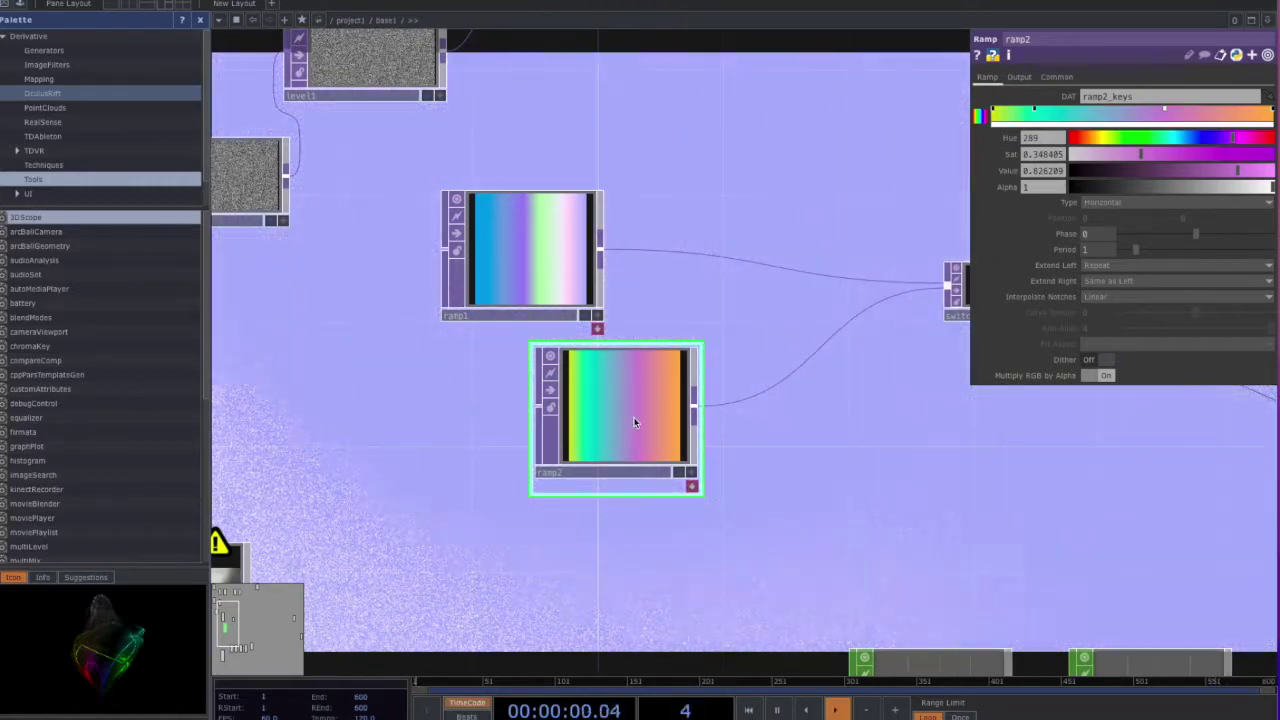
{"action": "left_click_drag", "start_coordinate": [817, 431], "coordinate": [754, 420]}
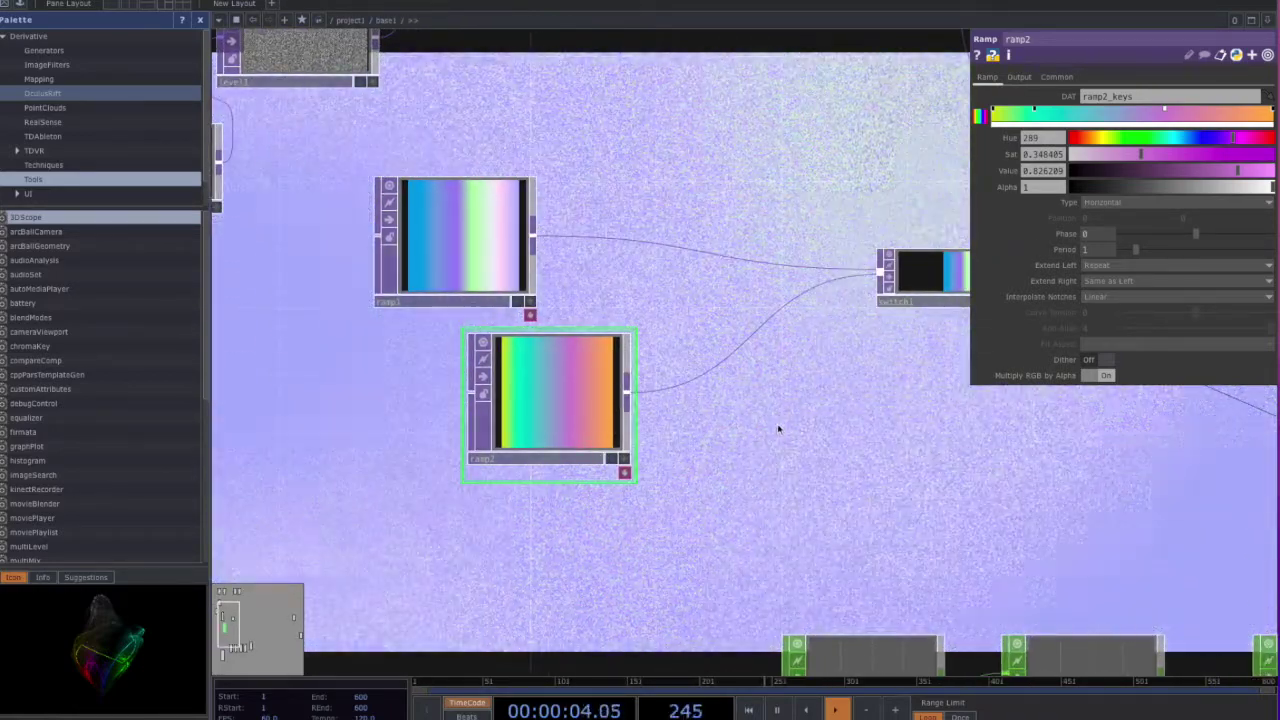
Step: Follow the output of switch1 to lookup1 and inspect the lookup settings and second input
{"action": "left_click_drag", "start_coordinate": [634, 459], "coordinate": [420, 540]}
{"action": "scroll", "coordinate": [600, 446], "scroll_direction": "down", "scroll_amount": 4}
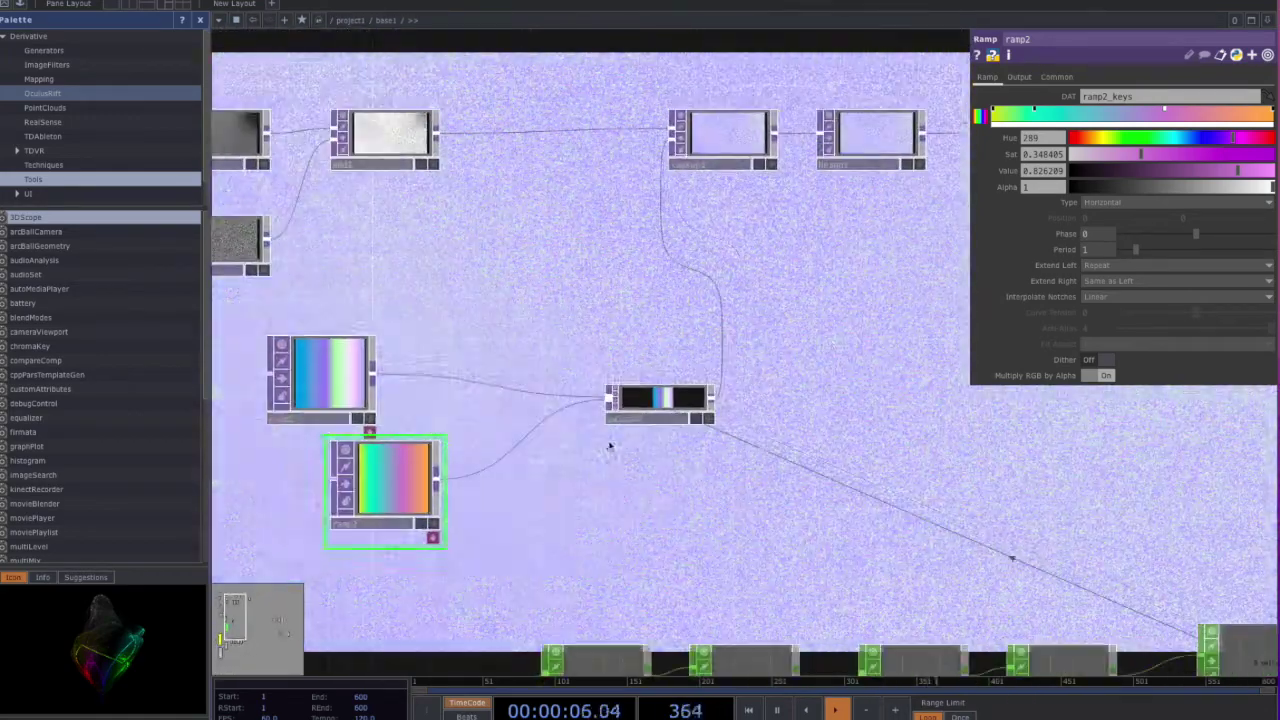
{"action": "left_click_drag", "start_coordinate": [505, 432], "coordinate": [765, 411]}
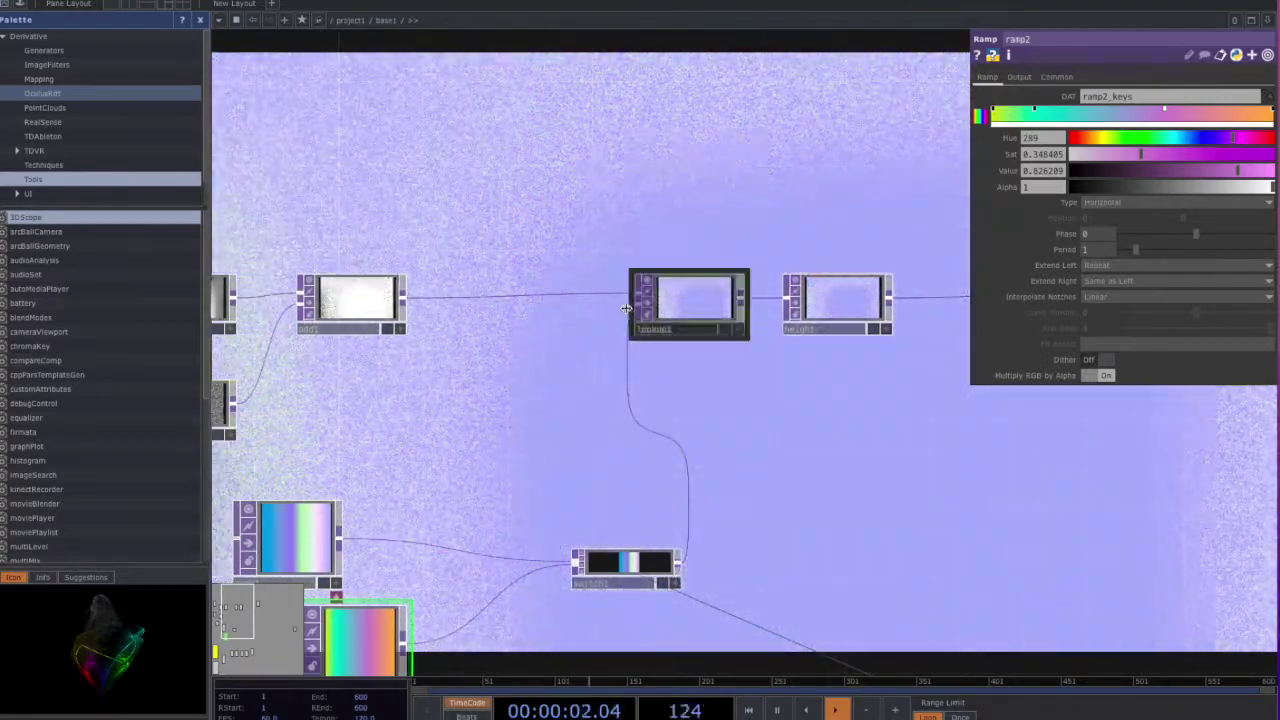
{"action": "left_click", "coordinate": [697, 297]}
{"action": "scroll", "coordinate": [632, 316], "scroll_direction": "up", "scroll_amount": 3}
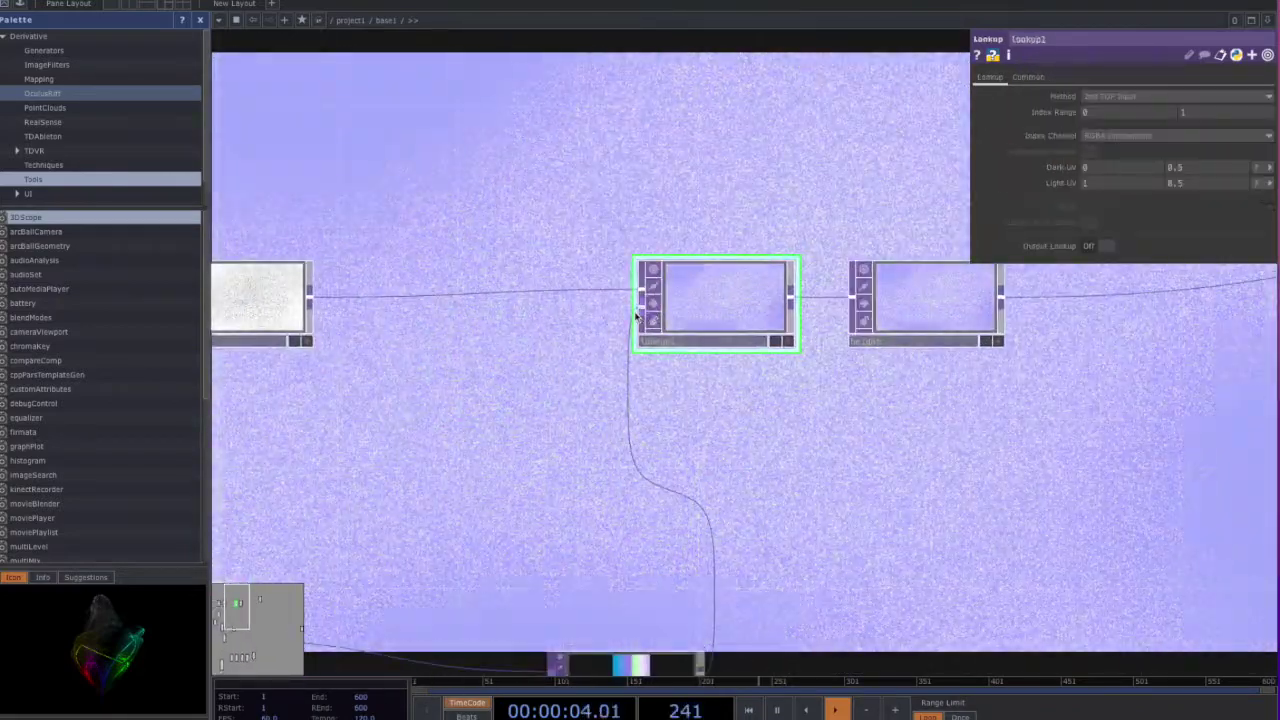
Step: Return to the project1 network and check how comp2 blends transform3 with the base1 output
{"action": "left_click_drag", "start_coordinate": [800, 463], "coordinate": [491, 520]}
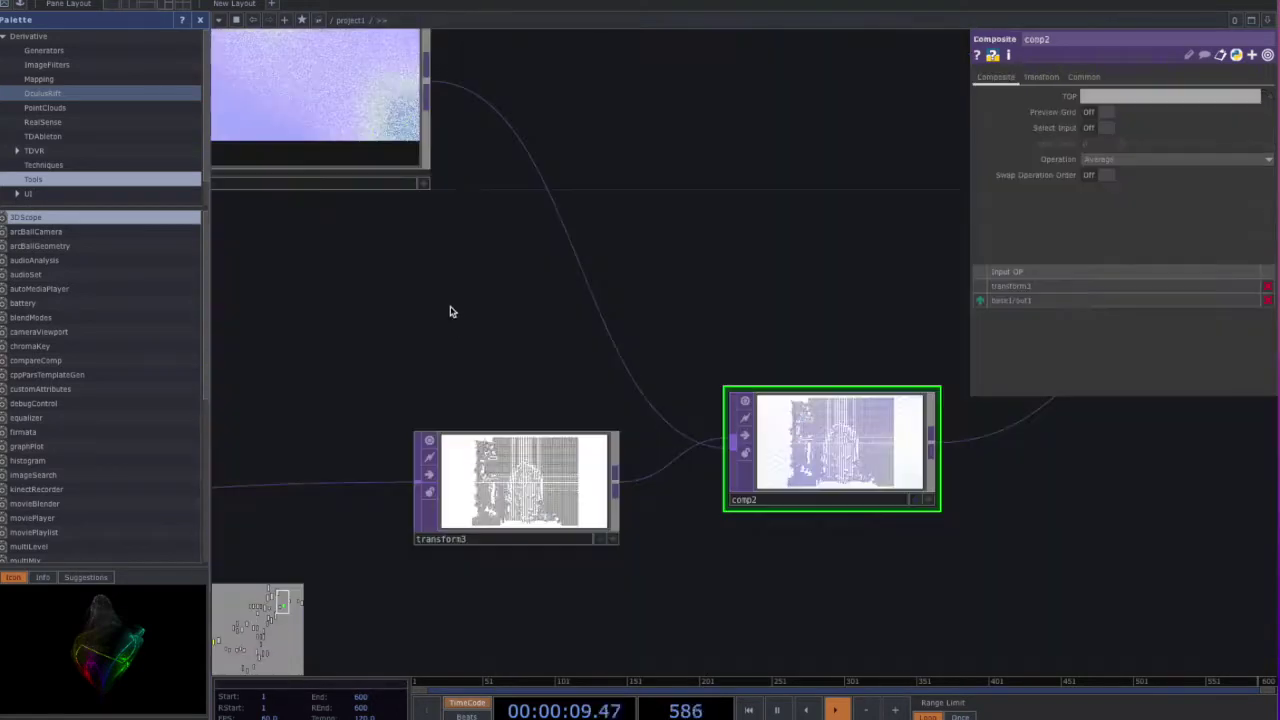
{"action": "left_click_drag", "start_coordinate": [450, 312], "coordinate": [545, 440]}
{"action": "left_click_drag", "start_coordinate": [686, 320], "coordinate": [391, 211]}
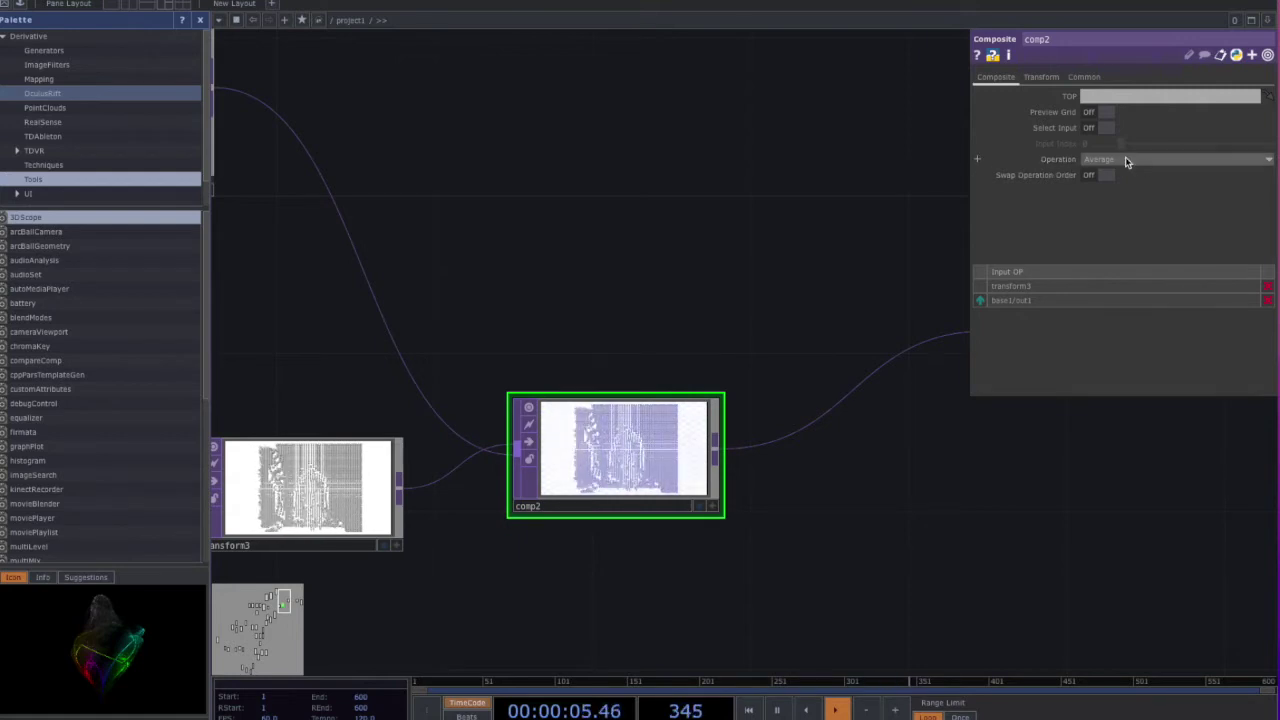
Step: Inspect the background colour settings of transform4 and follow its output through null9 to moviefileout1
{"action": "left_click_drag", "start_coordinate": [804, 496], "coordinate": [506, 474]}
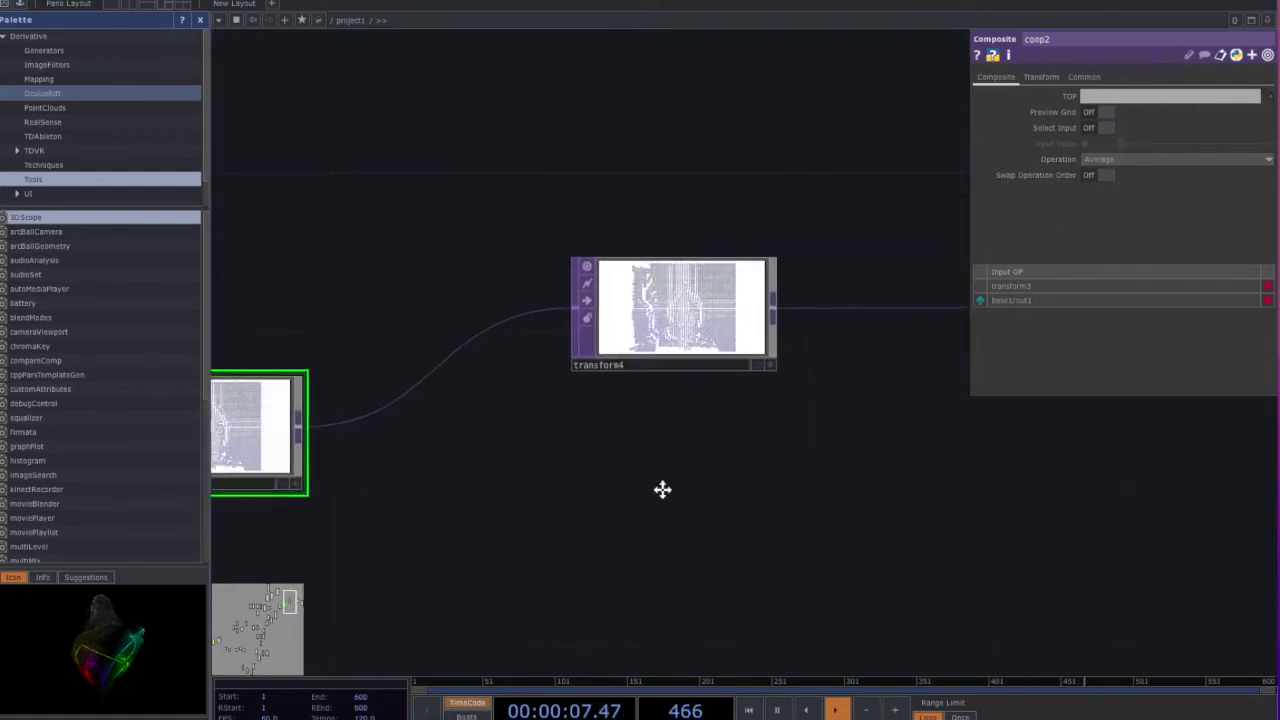
{"action": "left_click_drag", "start_coordinate": [663, 489], "coordinate": [588, 503]}
{"action": "left_click", "coordinate": [586, 332]}
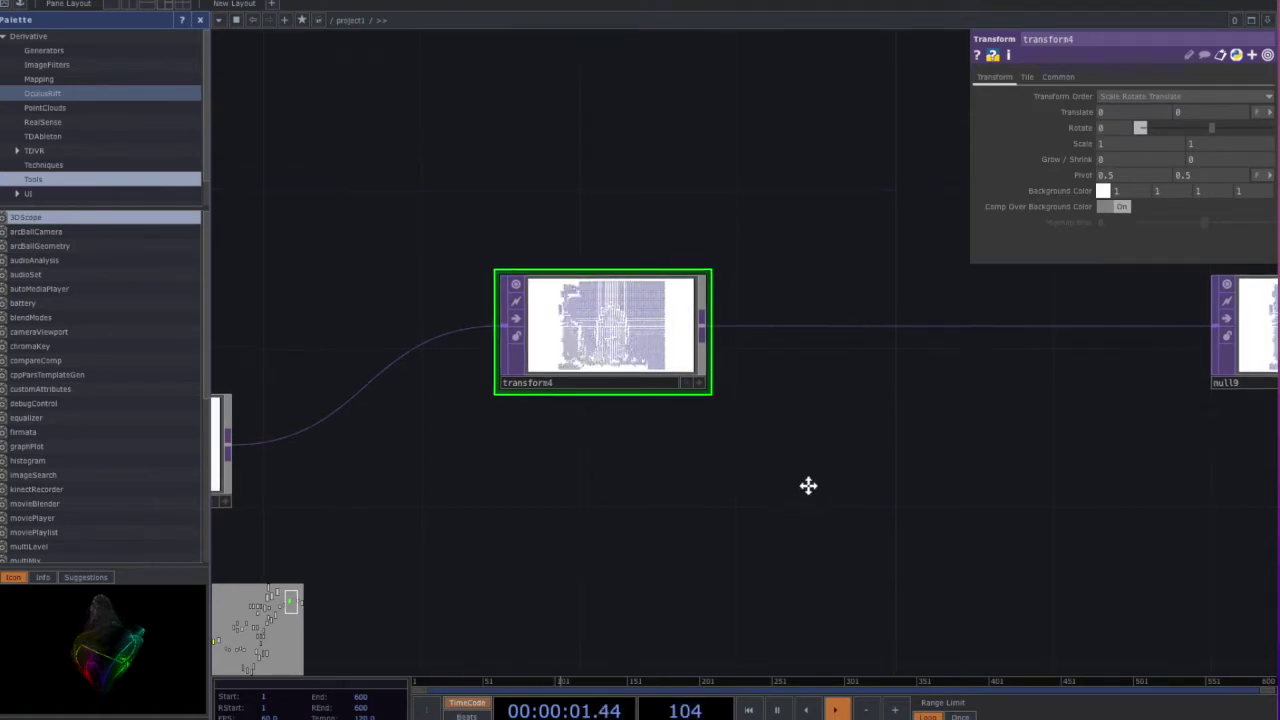
{"action": "left_click_drag", "start_coordinate": [808, 486], "coordinate": [826, 502]}
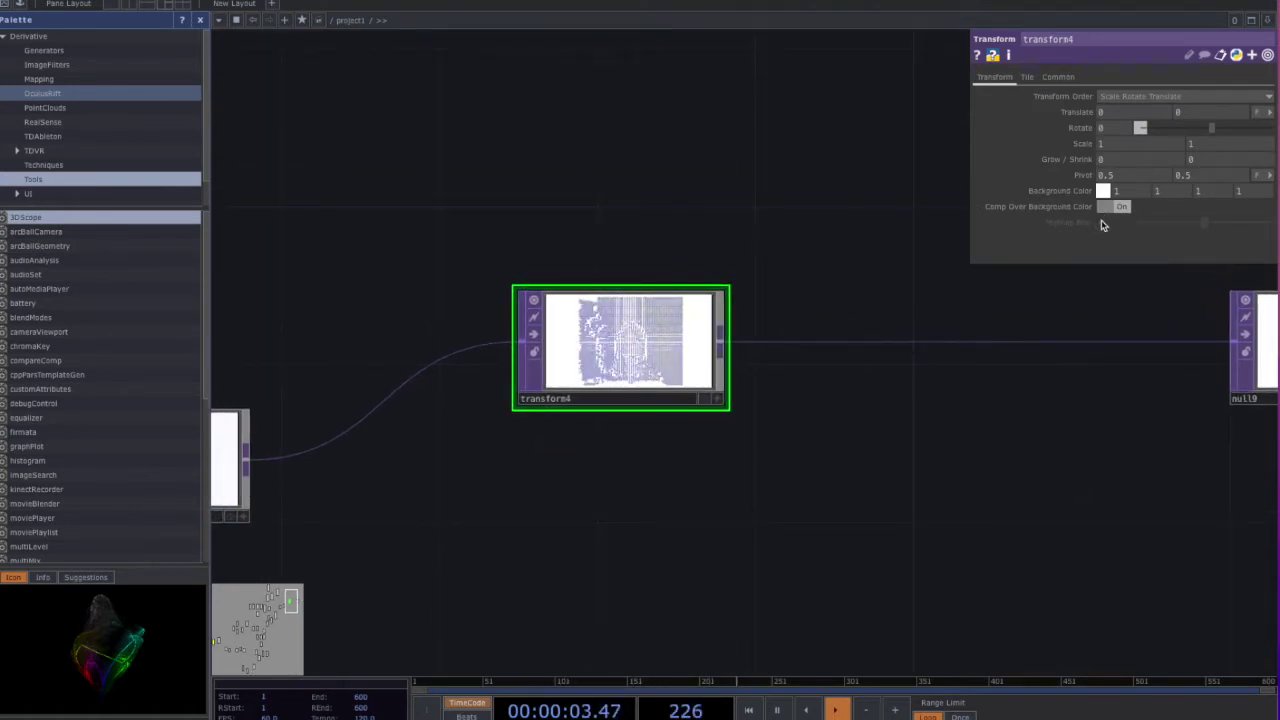
{"action": "left_click_drag", "start_coordinate": [905, 463], "coordinate": [735, 453]}
{"action": "left_click_drag", "start_coordinate": [946, 497], "coordinate": [719, 505]}
{"action": "left_click_drag", "start_coordinate": [941, 518], "coordinate": [843, 516]}
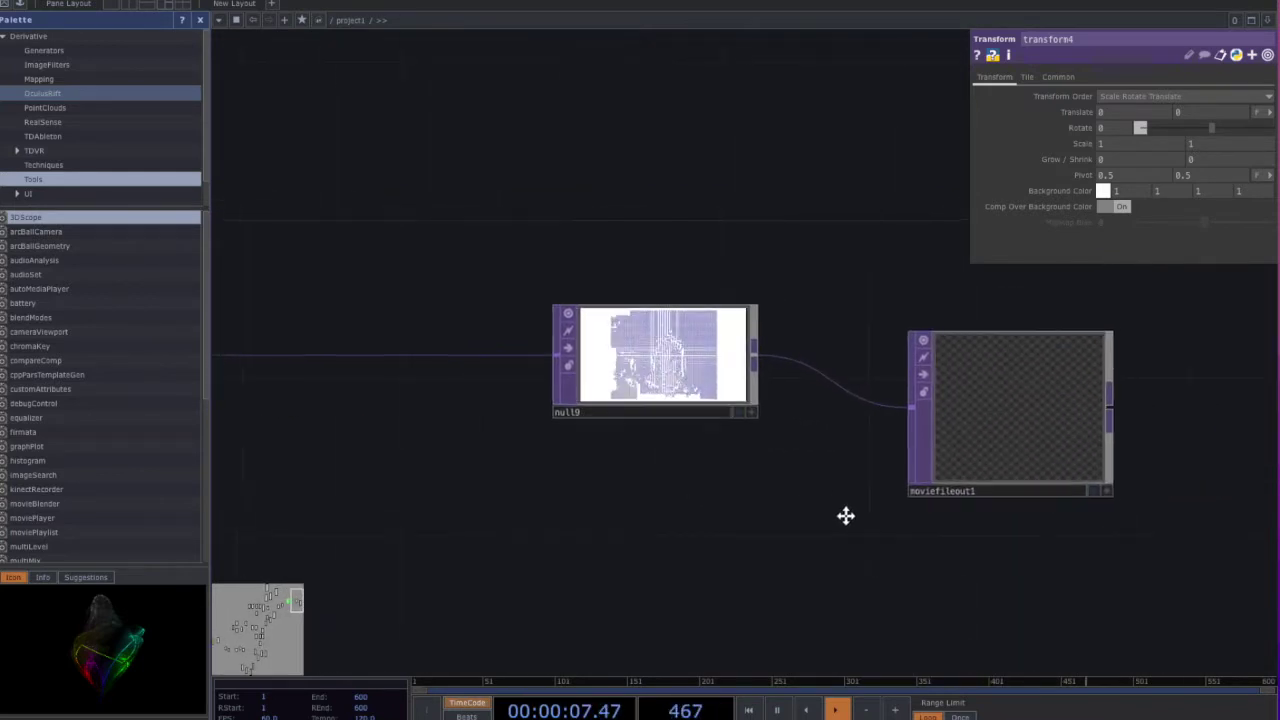